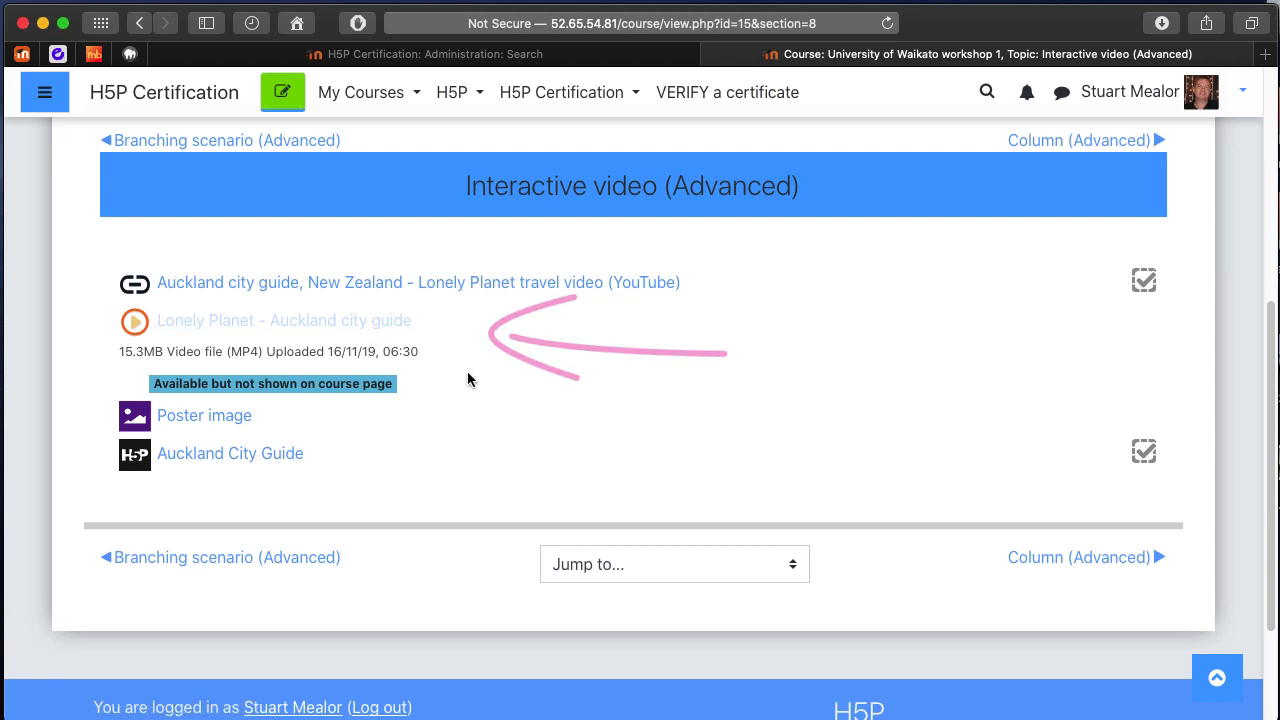
- Open the Poster image resource in a separate tab and view its auckland_skyline.jpg file at enlarged size
{"action": "right_click", "coordinate": [224, 428]}
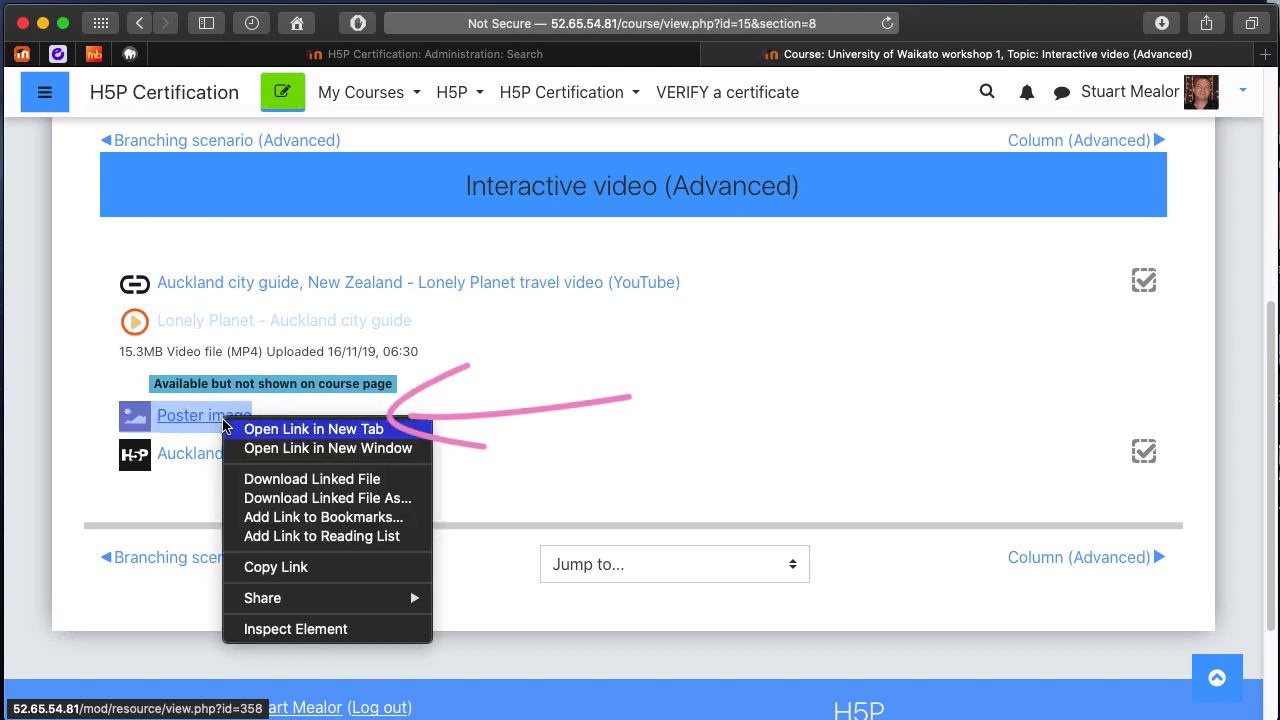
{"action": "left_click", "coordinate": [240, 431]}
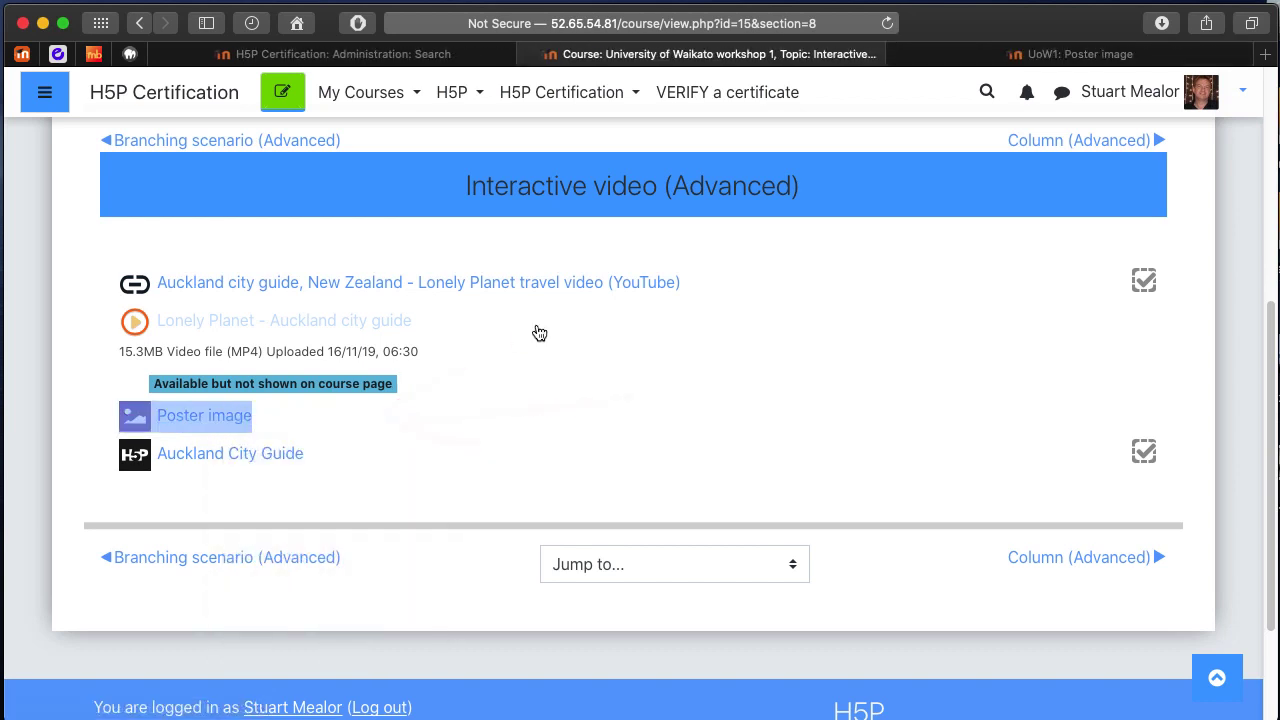
{"action": "left_click", "coordinate": [998, 58]}
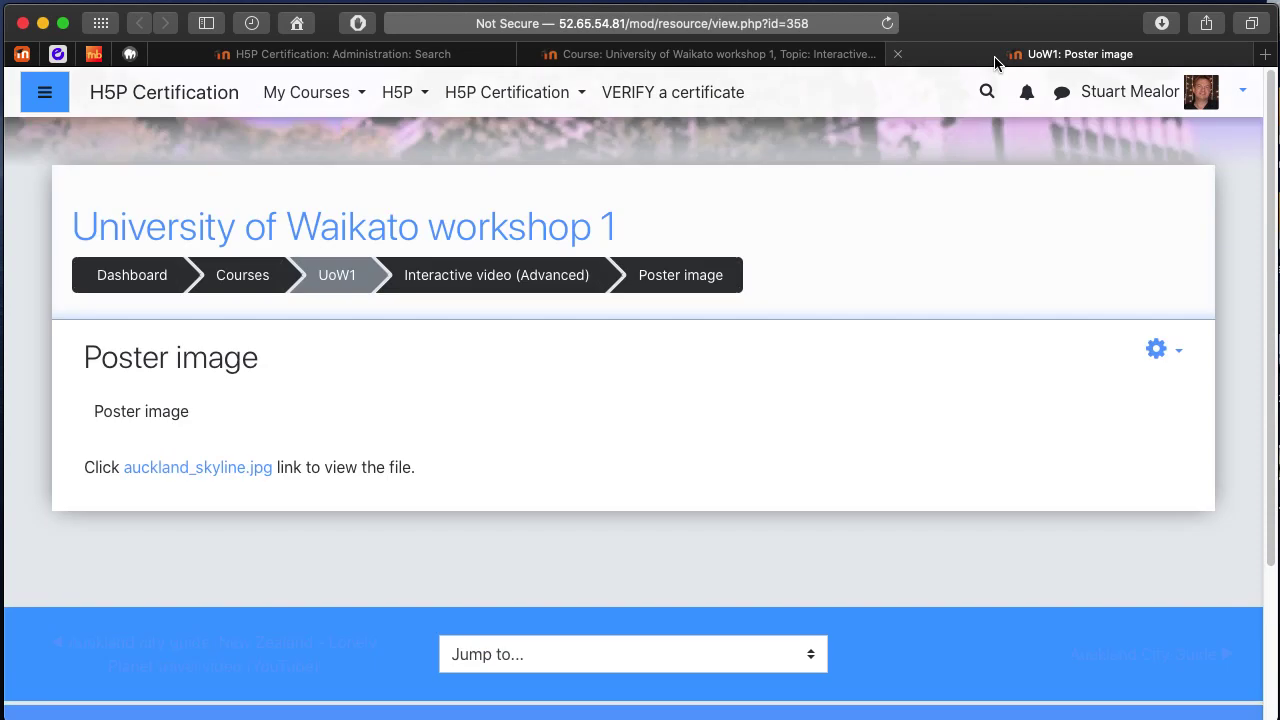
{"action": "left_click", "coordinate": [226, 467]}
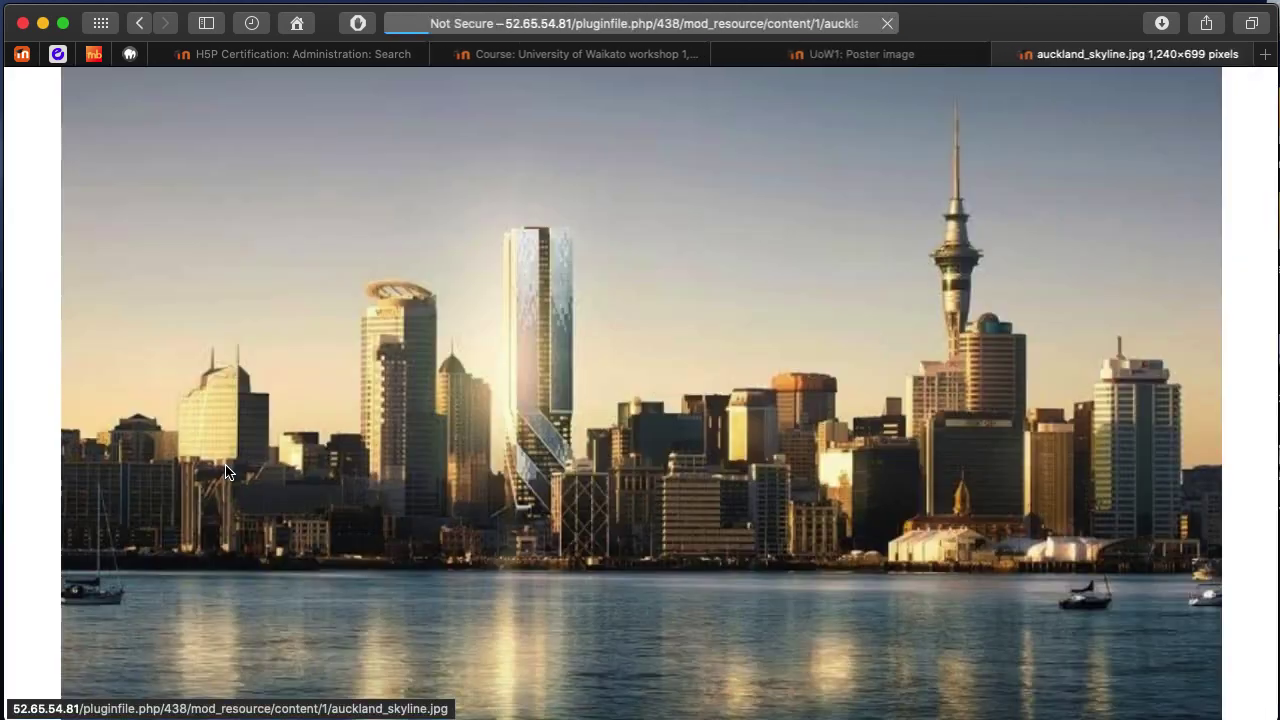
{"action": "left_click", "coordinate": [401, 600]}
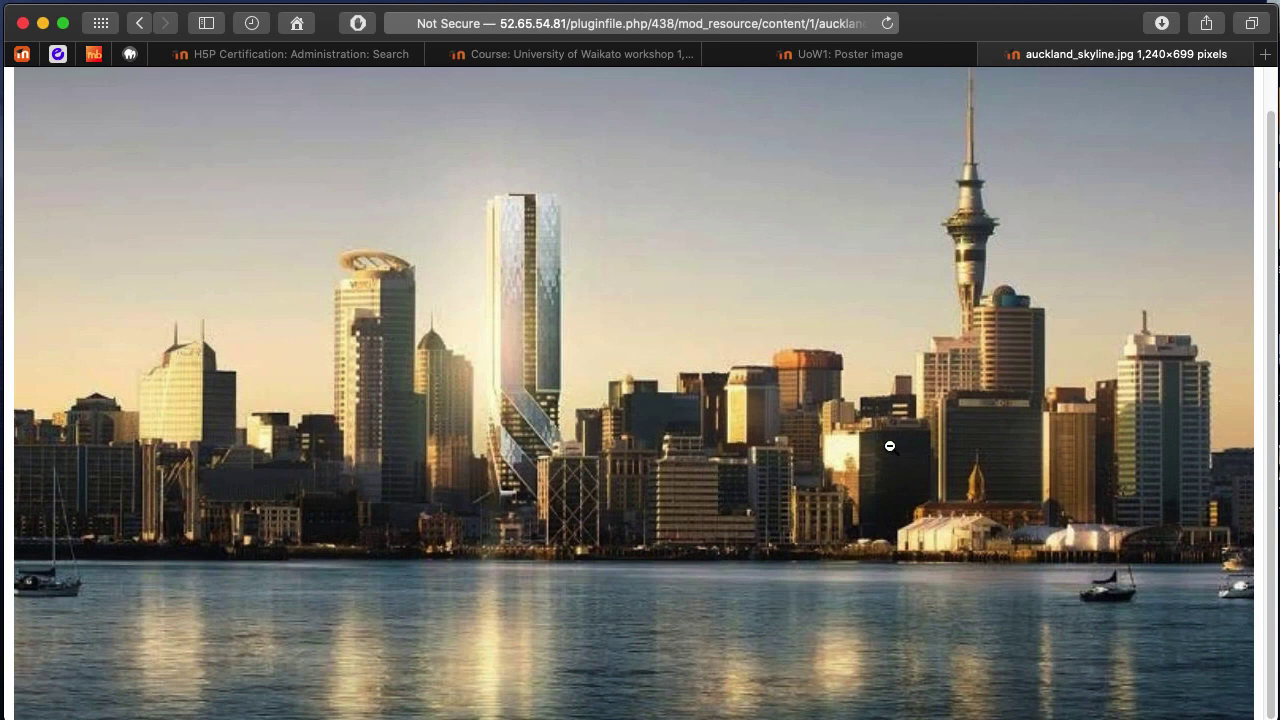
- Return to the Interactive video (Advanced) topic and view the finished Auckland City Guide H5P activity
{"action": "left_click", "coordinate": [566, 56]}
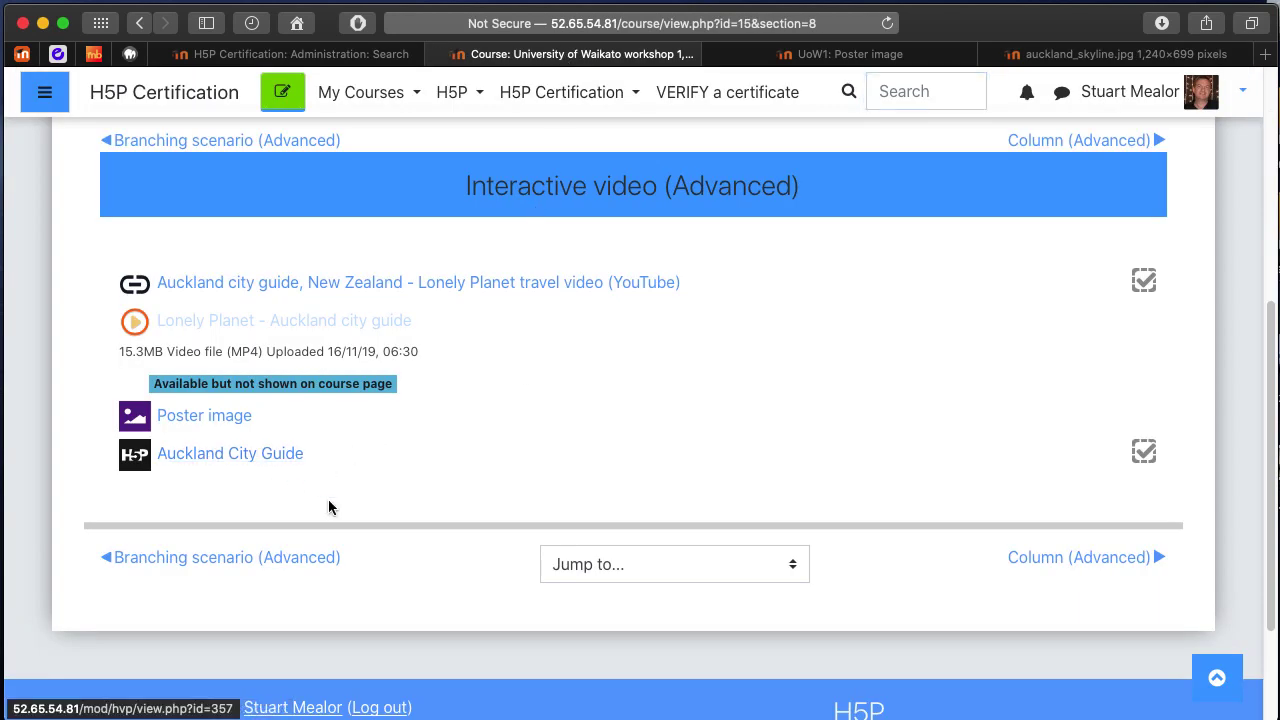
{"action": "left_click", "coordinate": [257, 455]}
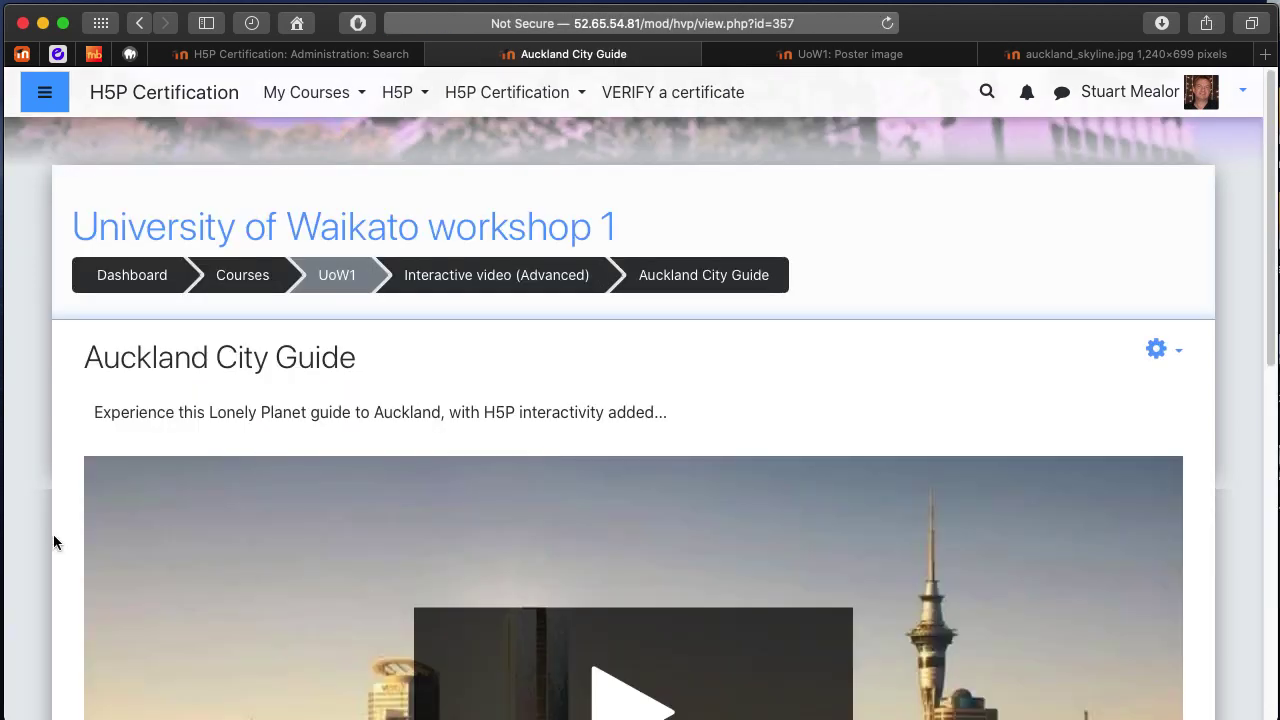
{"action": "scroll", "coordinate": [54, 541], "scroll_direction": "down", "scroll_amount": 8}
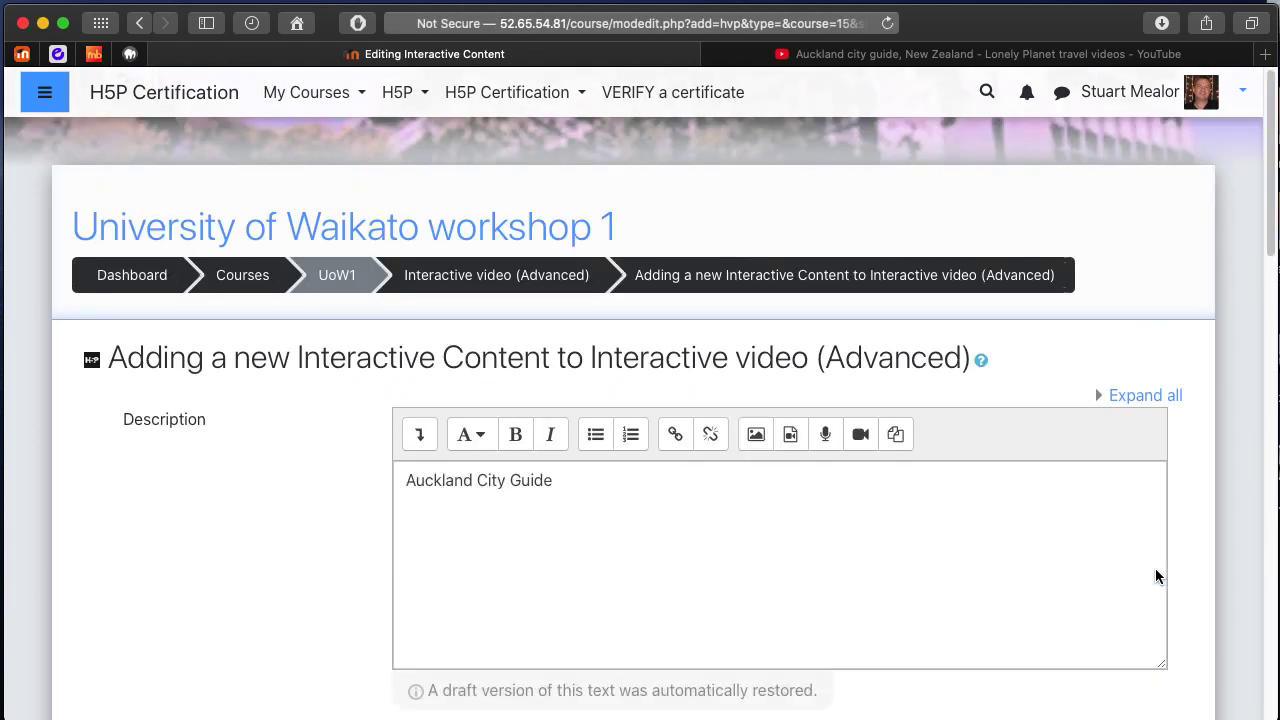
- Choose Interactive Video as the content type for the new H5P activity and exit the editor's introductory tour
{"action": "left_click", "coordinate": [505, 519]}
{"action": "scroll", "coordinate": [355, 607], "scroll_direction": "down", "scroll_amount": 5}
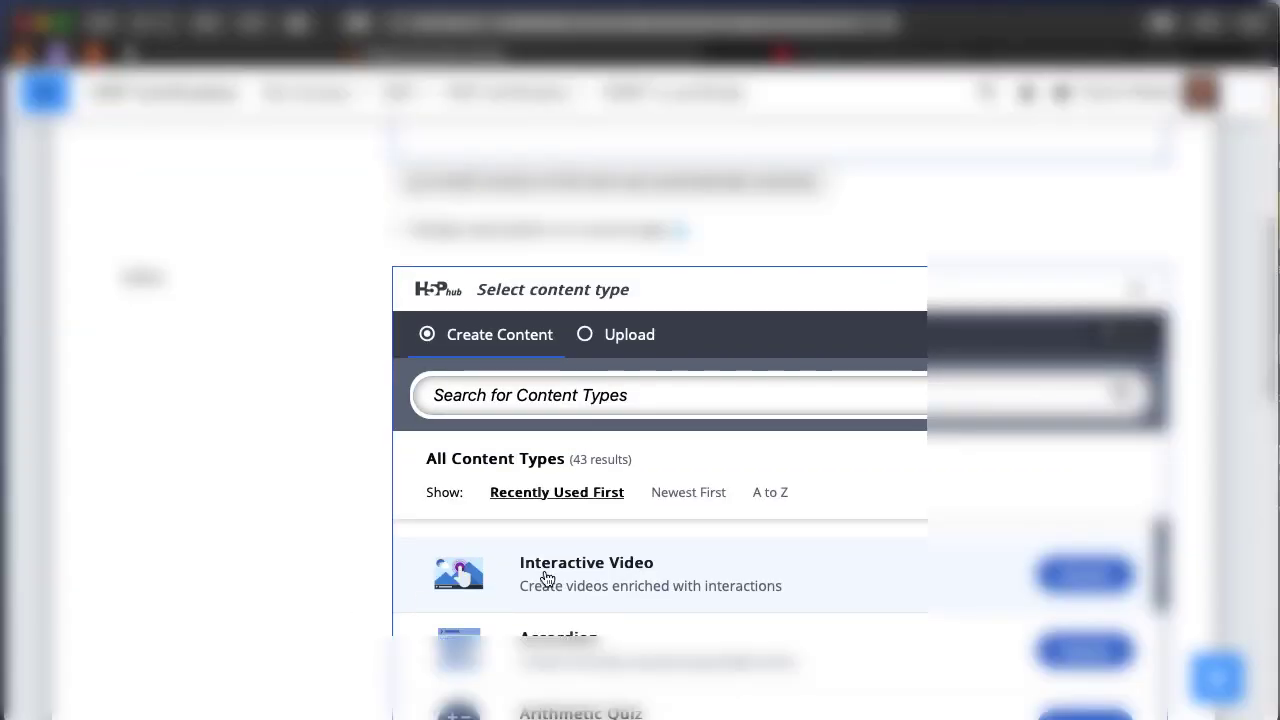
{"action": "left_click", "coordinate": [796, 577]}
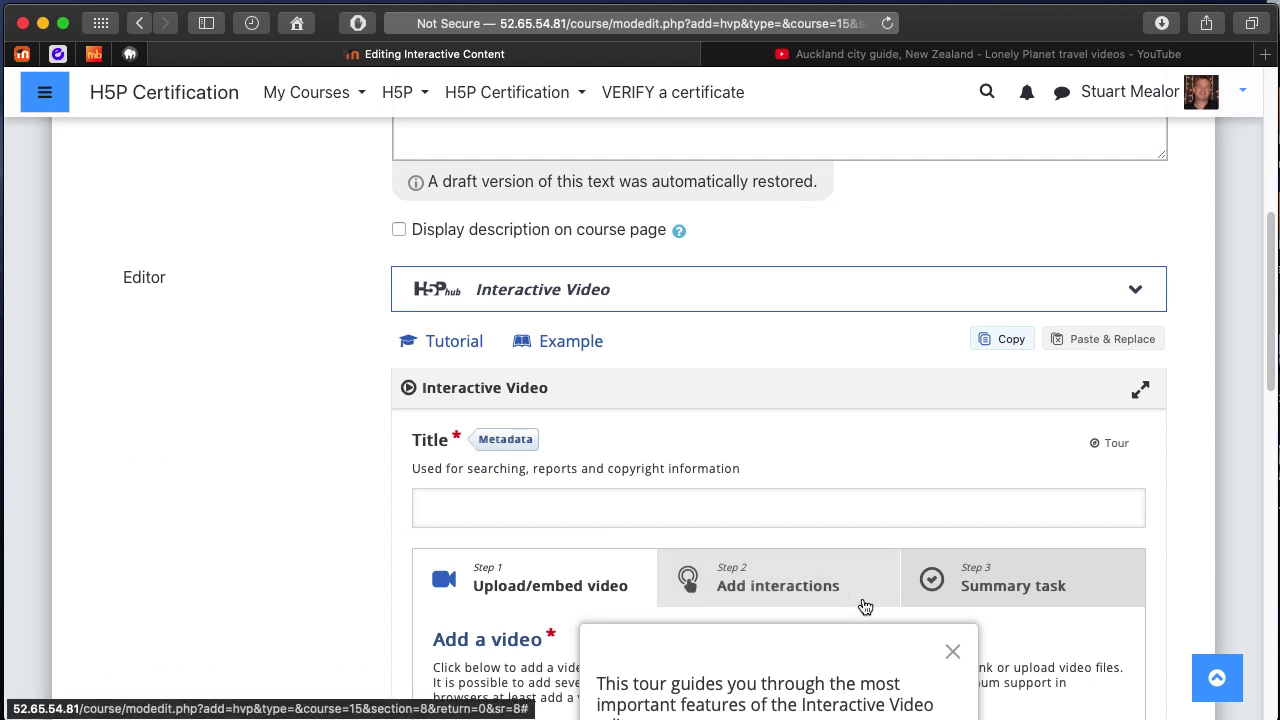
{"action": "scroll", "coordinate": [864, 598], "scroll_direction": "down", "scroll_amount": 2}
{"action": "scroll", "coordinate": [864, 598], "scroll_direction": "down", "scroll_amount": 2}
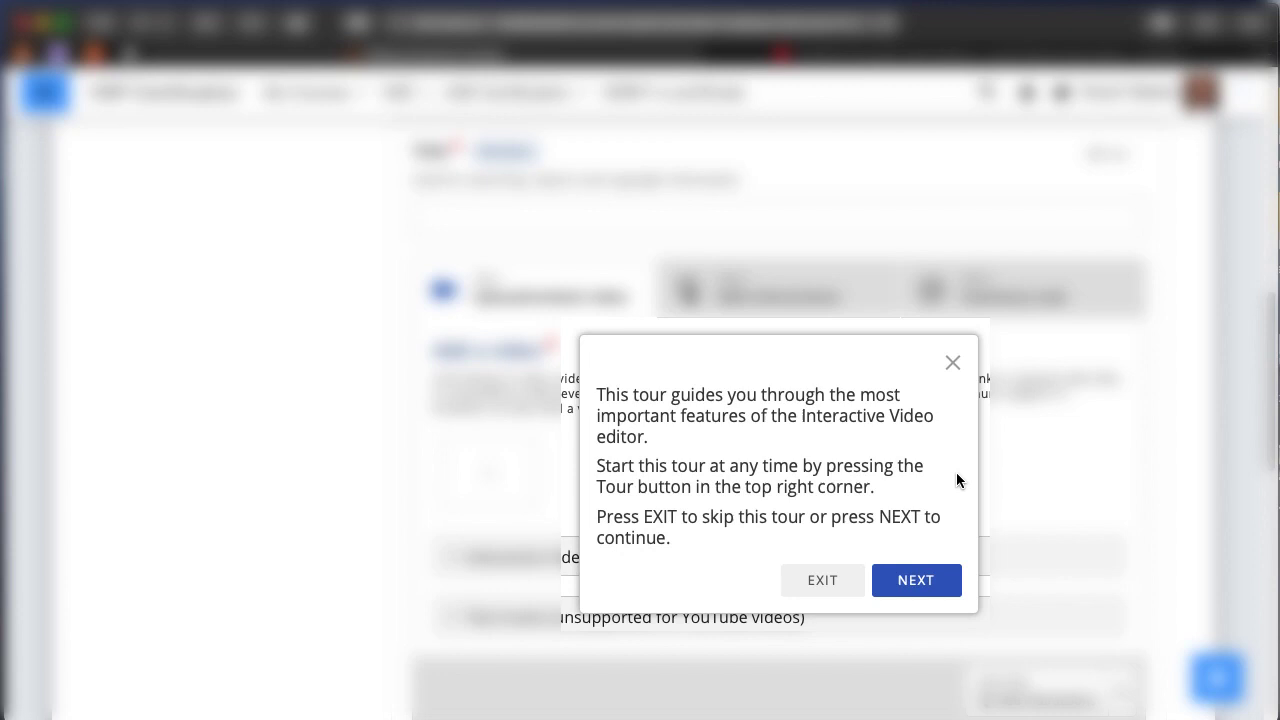
{"action": "left_click", "coordinate": [822, 580]}
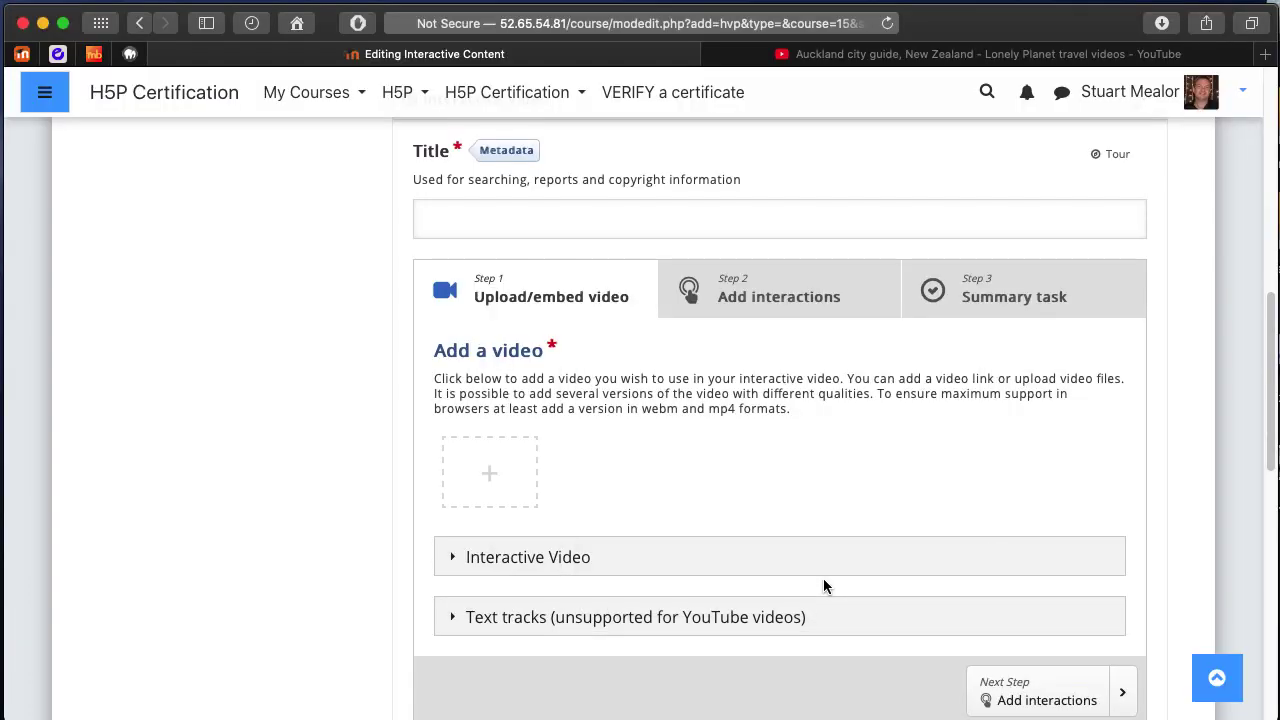
- Title the H5P content "What do you know about Auckland?"
{"action": "left_click", "coordinate": [522, 221]}
{"action": "type", "text": "Wha"}
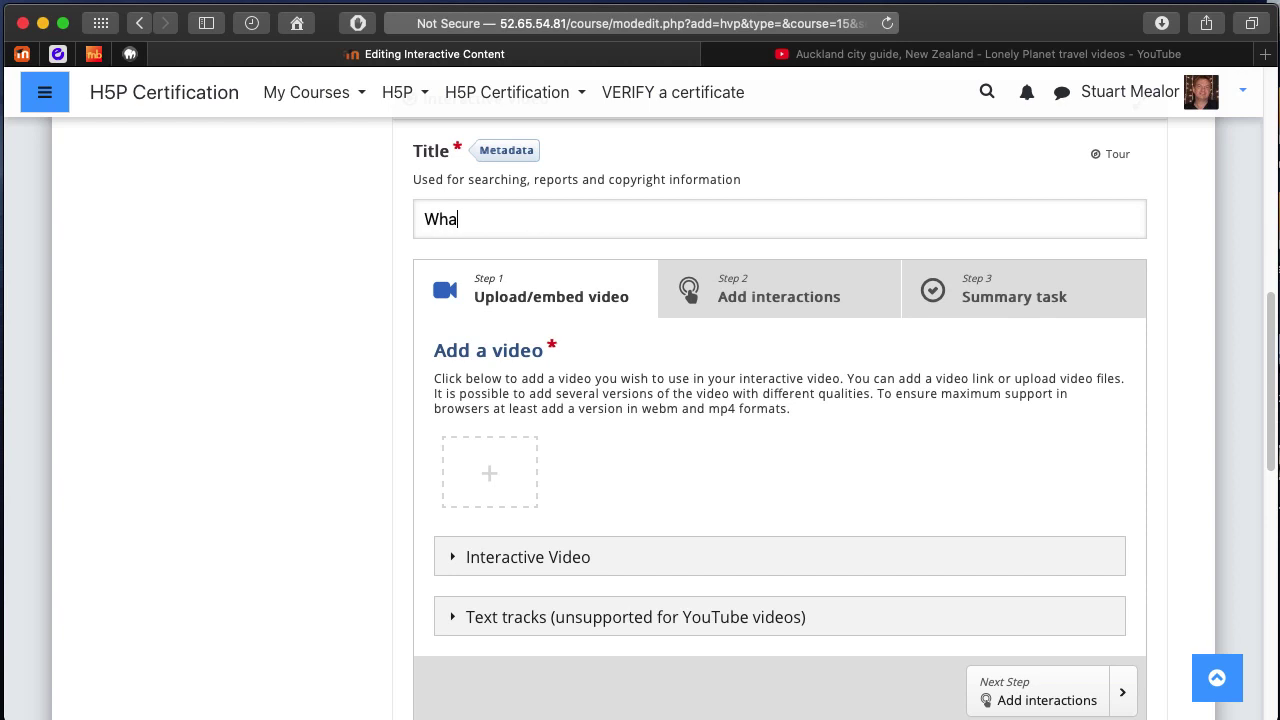
{"action": "type", "text": "t do you know ab"}
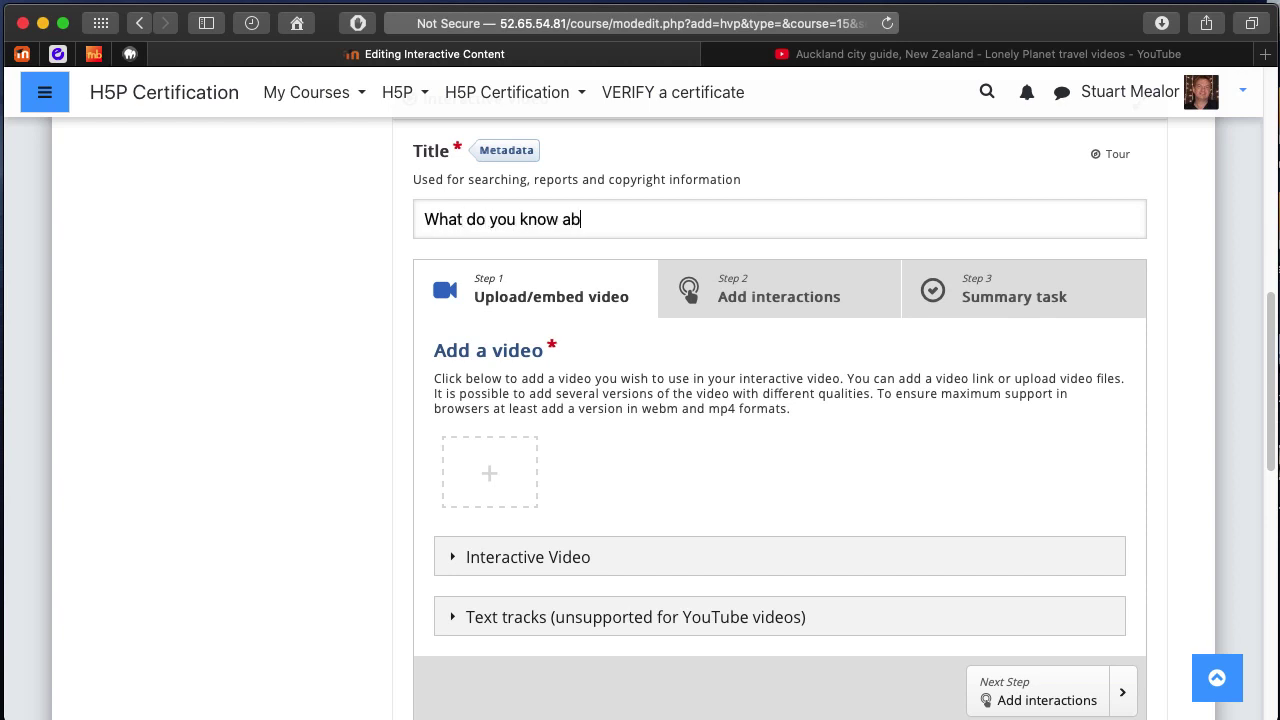
{"action": "type", "text": "out Auckland?"}
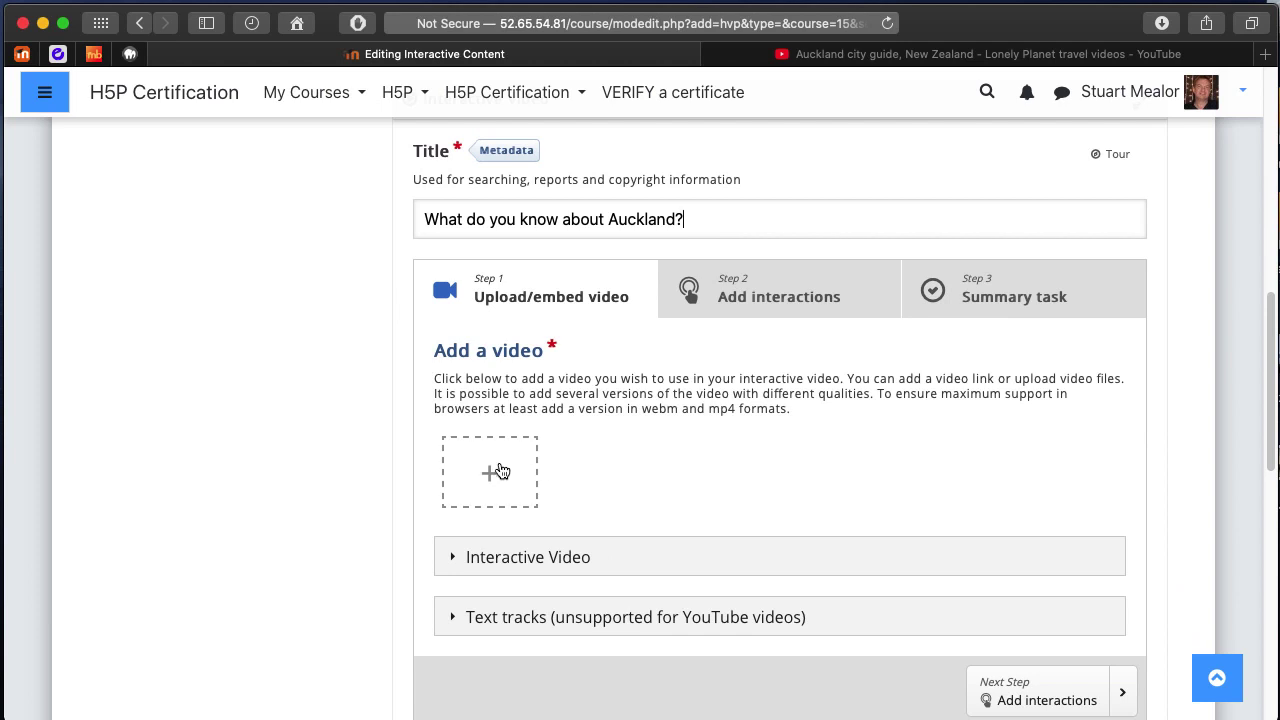
- Upload "Auckland city guide - Lonely Planet.mp4" from the Desktop as the interactive video's source file
{"action": "left_click", "coordinate": [497, 473]}
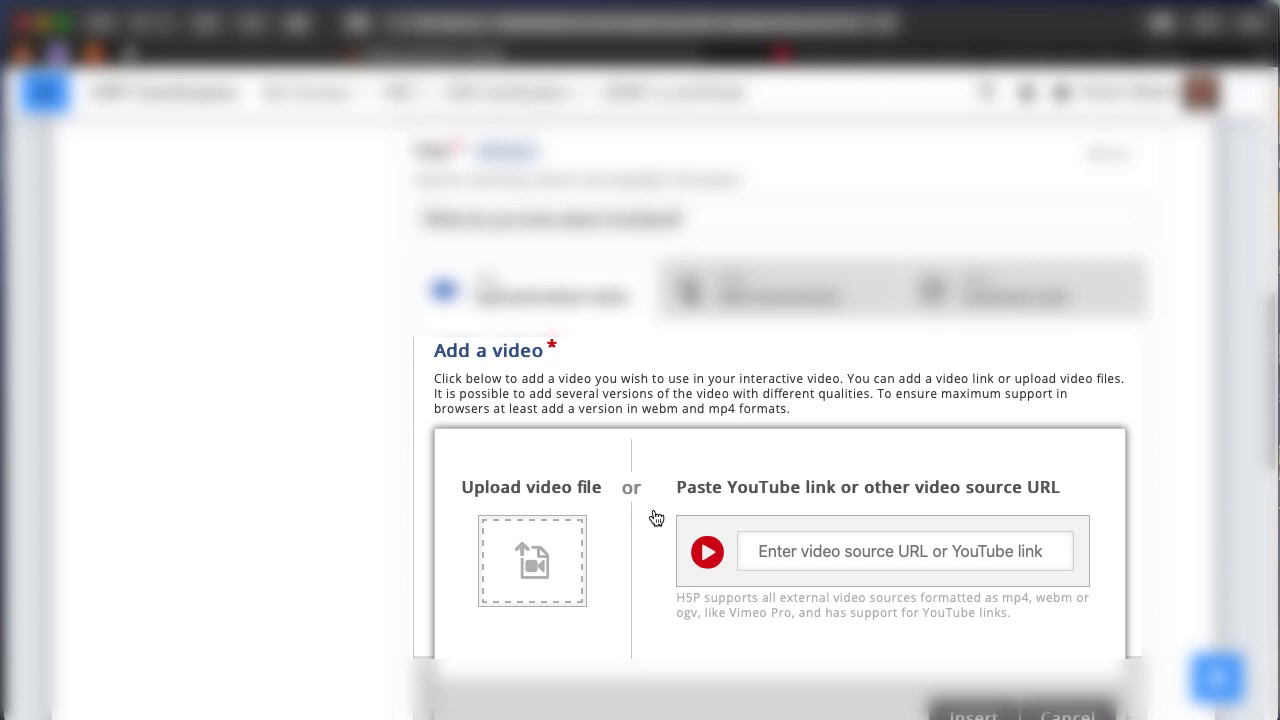
{"action": "left_click", "coordinate": [535, 567]}
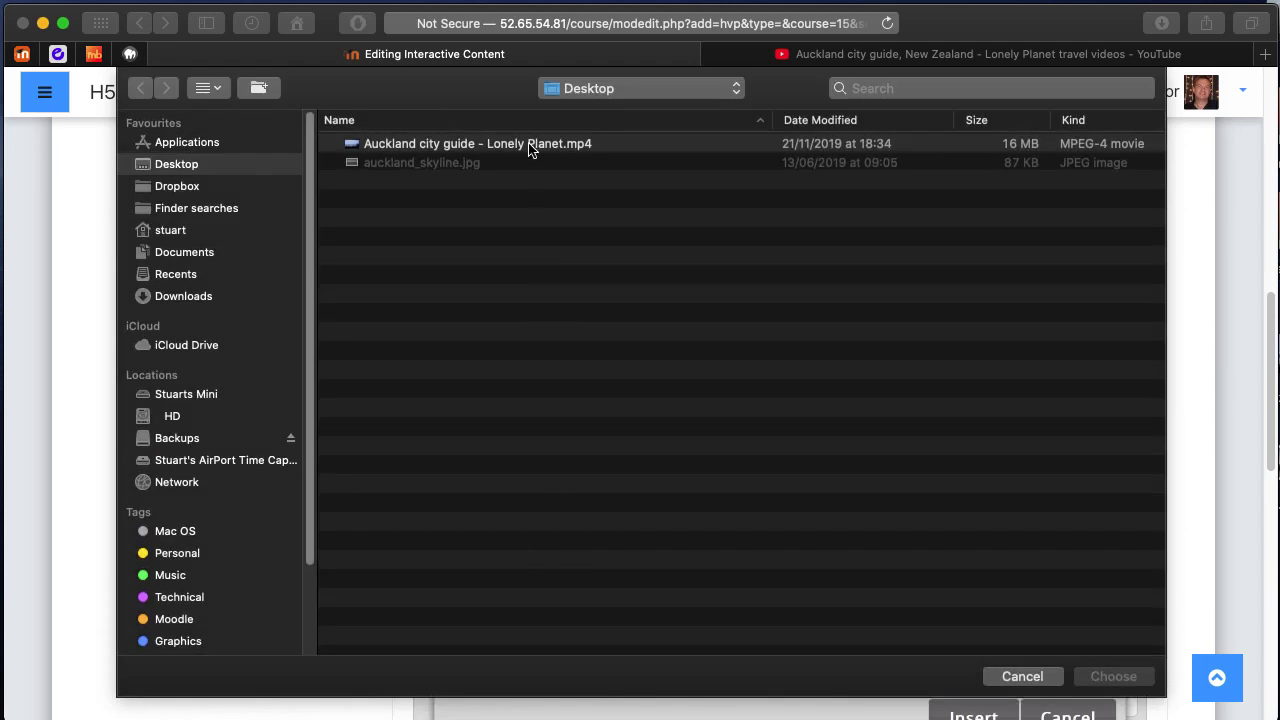
{"action": "left_click", "coordinate": [529, 143]}
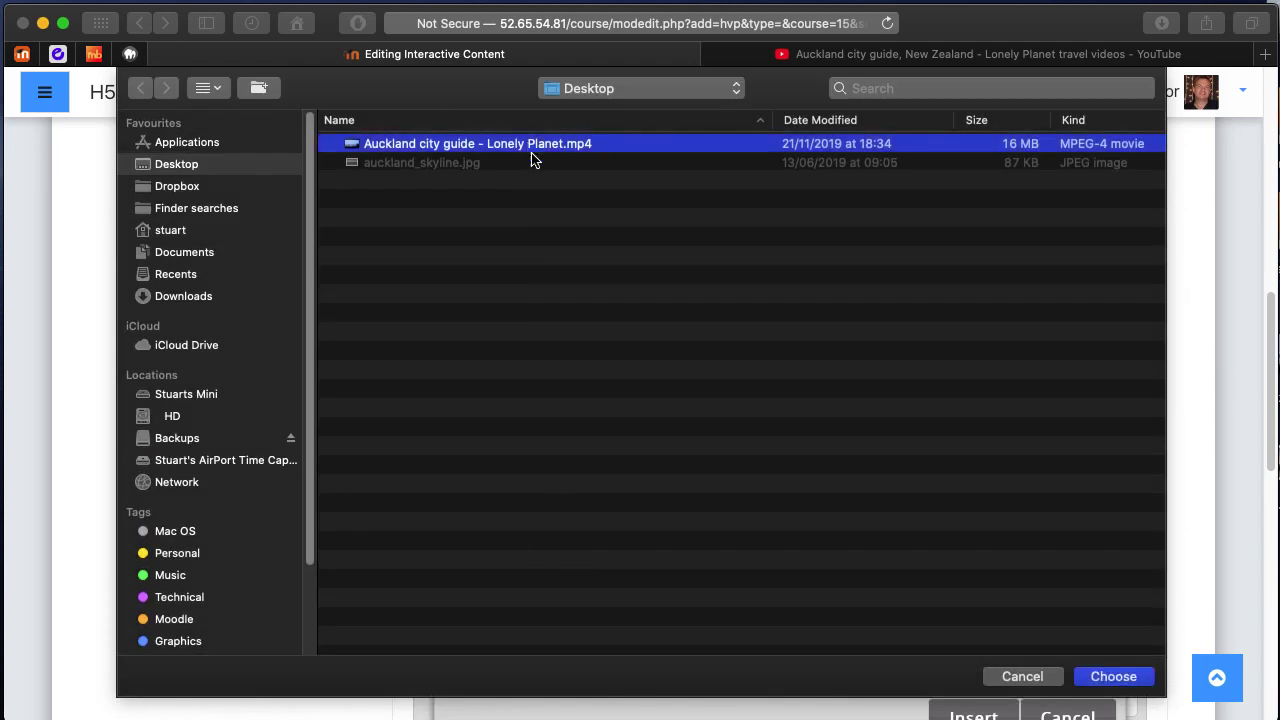
{"action": "left_click", "coordinate": [1118, 679]}
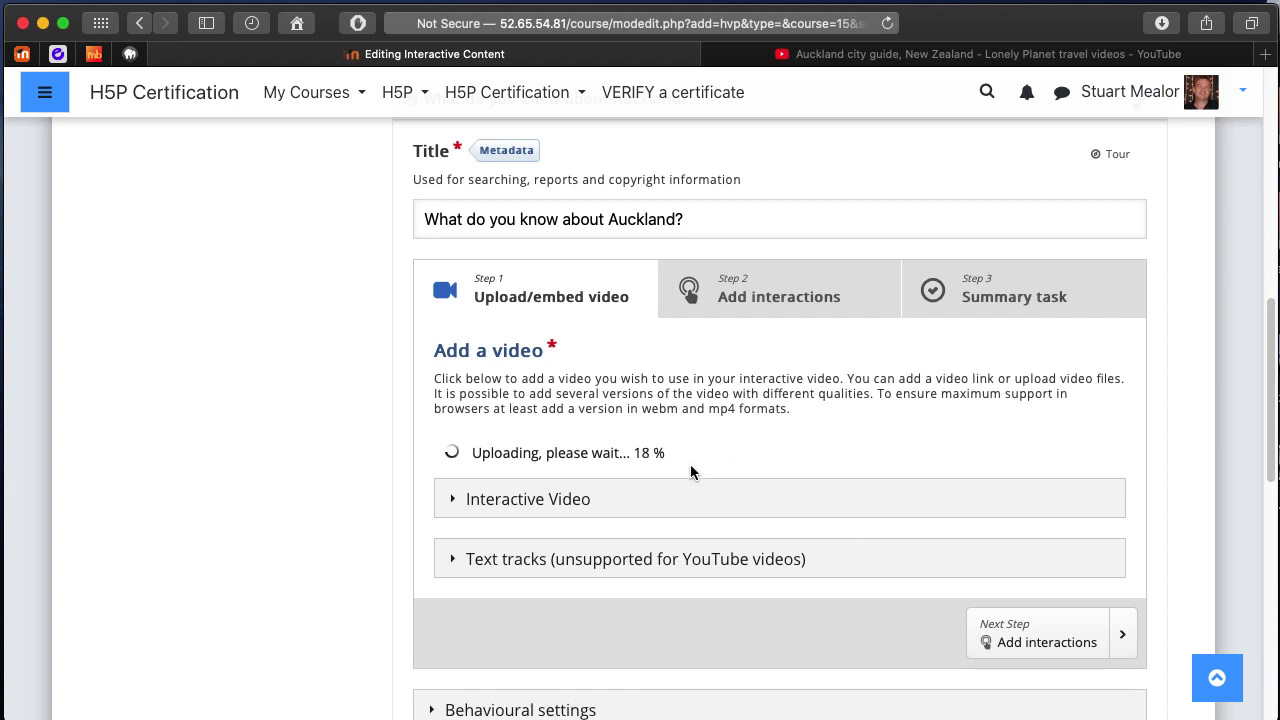
- Set the uploaded video's quality label to "720p HD"
{"action": "scroll", "coordinate": [690, 472], "scroll_direction": "down", "scroll_amount": 1}
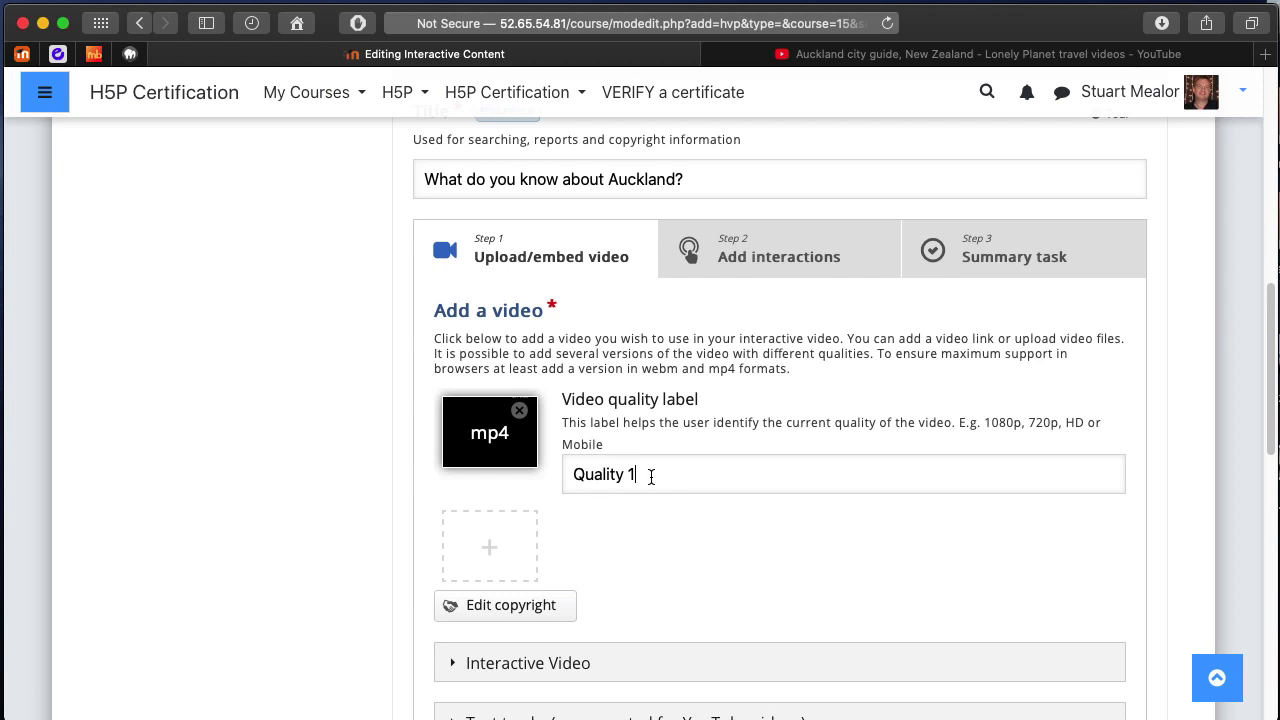
{"action": "left_click_drag", "start_coordinate": [651, 477], "coordinate": [569, 478]}
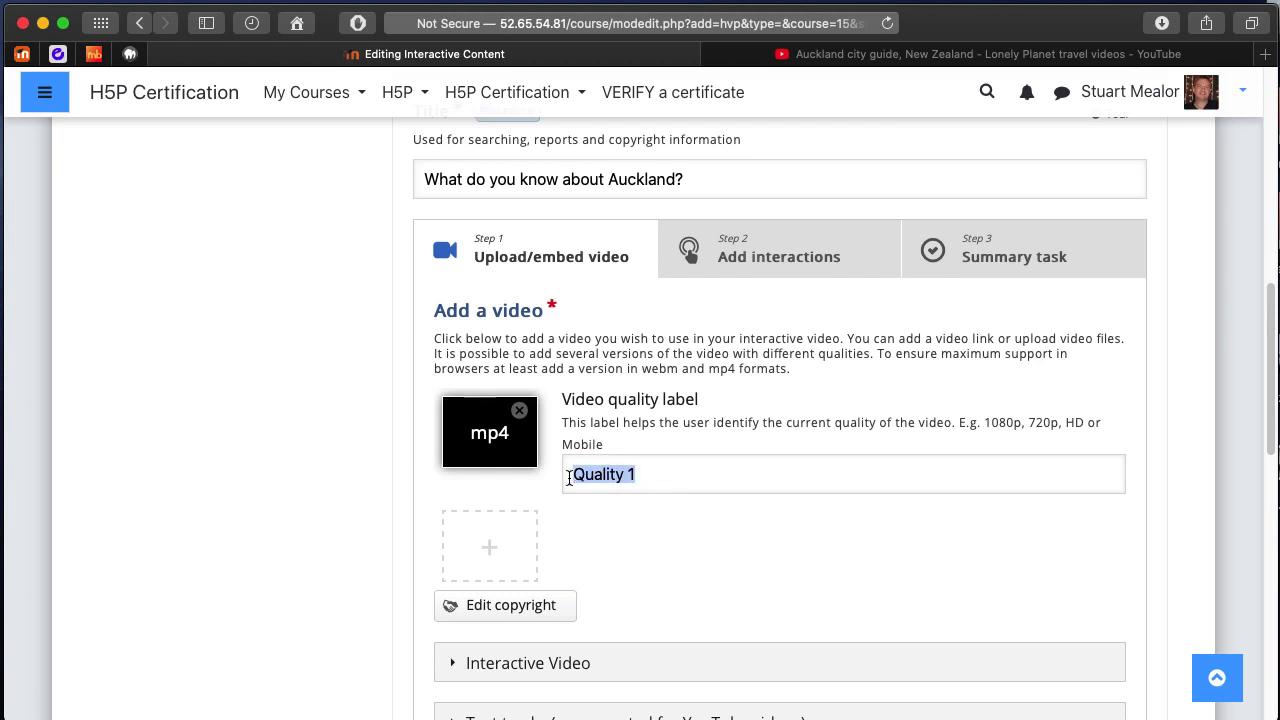
{"action": "type", "text": "720"}
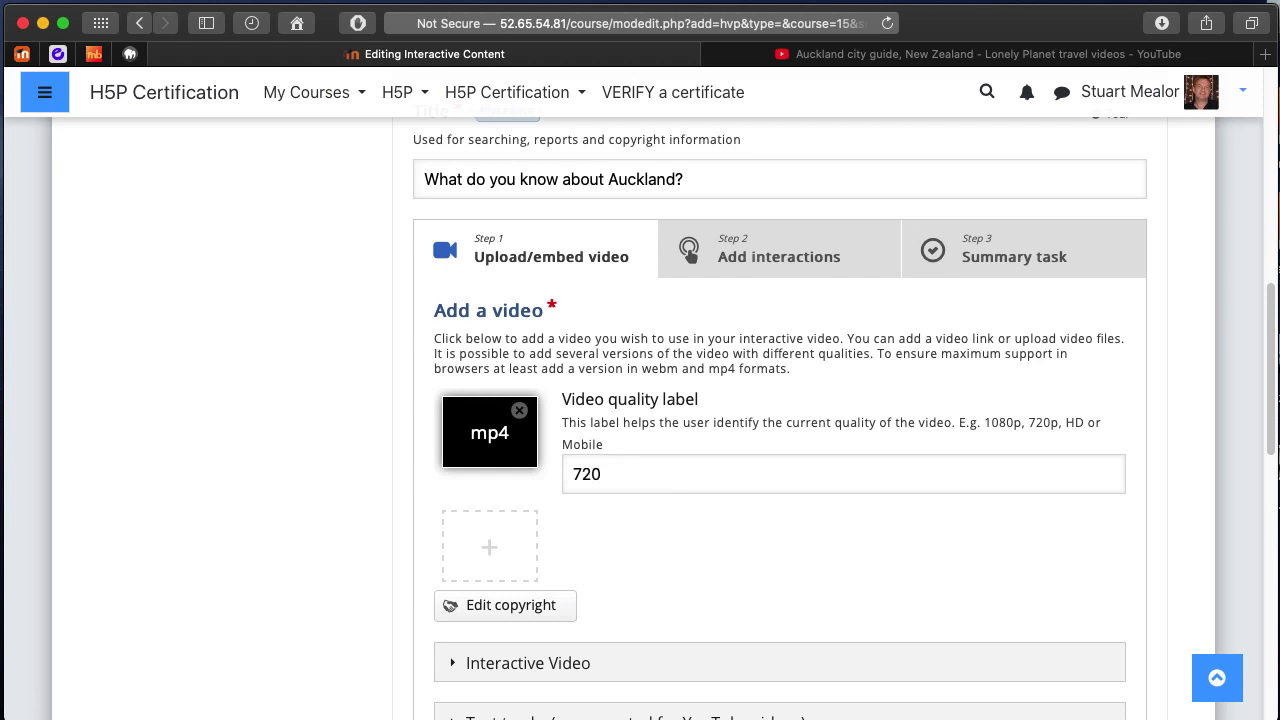
{"action": "type", "text": "p HD"}
{"action": "left_click", "coordinate": [535, 608]}
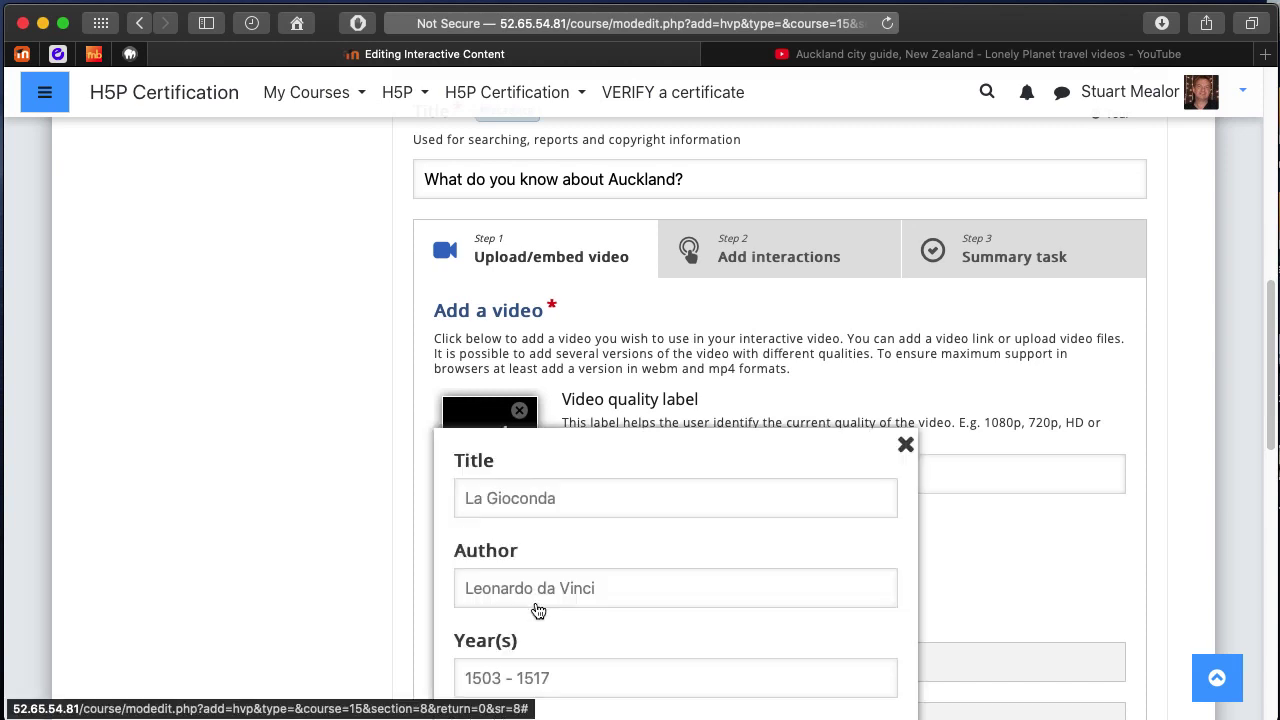
{"action": "scroll", "coordinate": [537, 610], "scroll_direction": "down", "scroll_amount": 5}
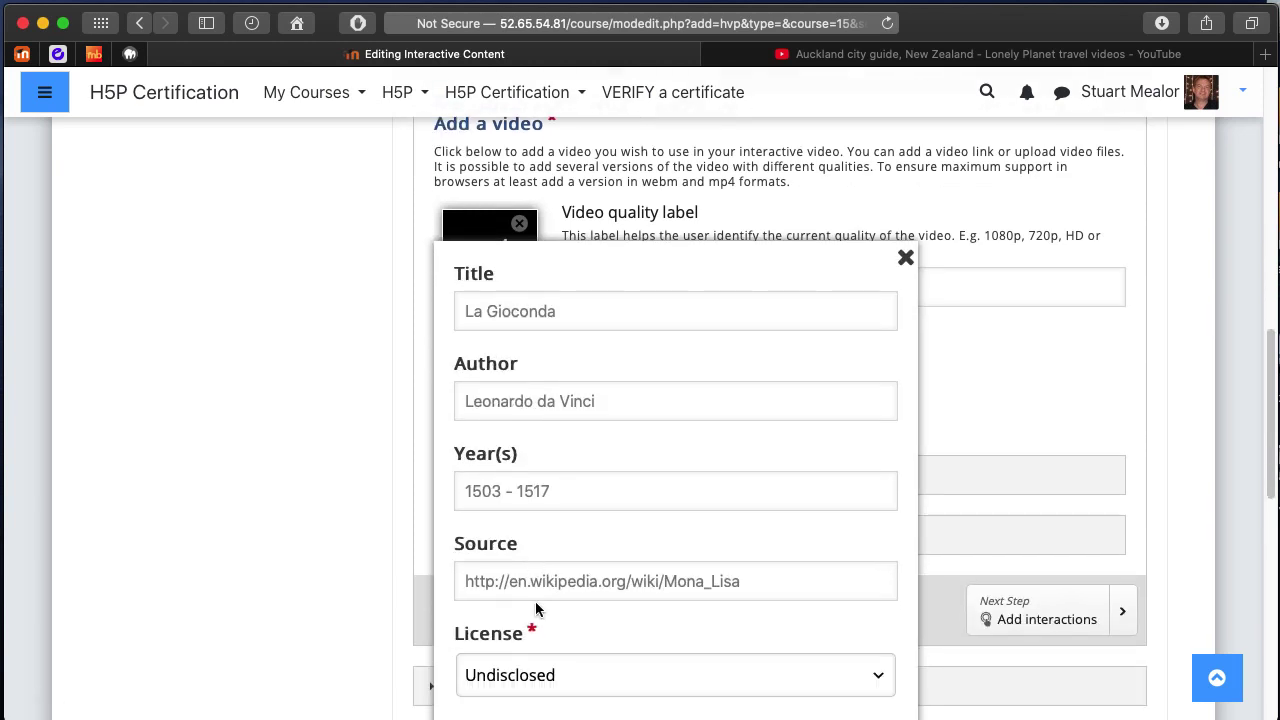
{"action": "scroll", "coordinate": [536, 609], "scroll_direction": "down", "scroll_amount": 2}
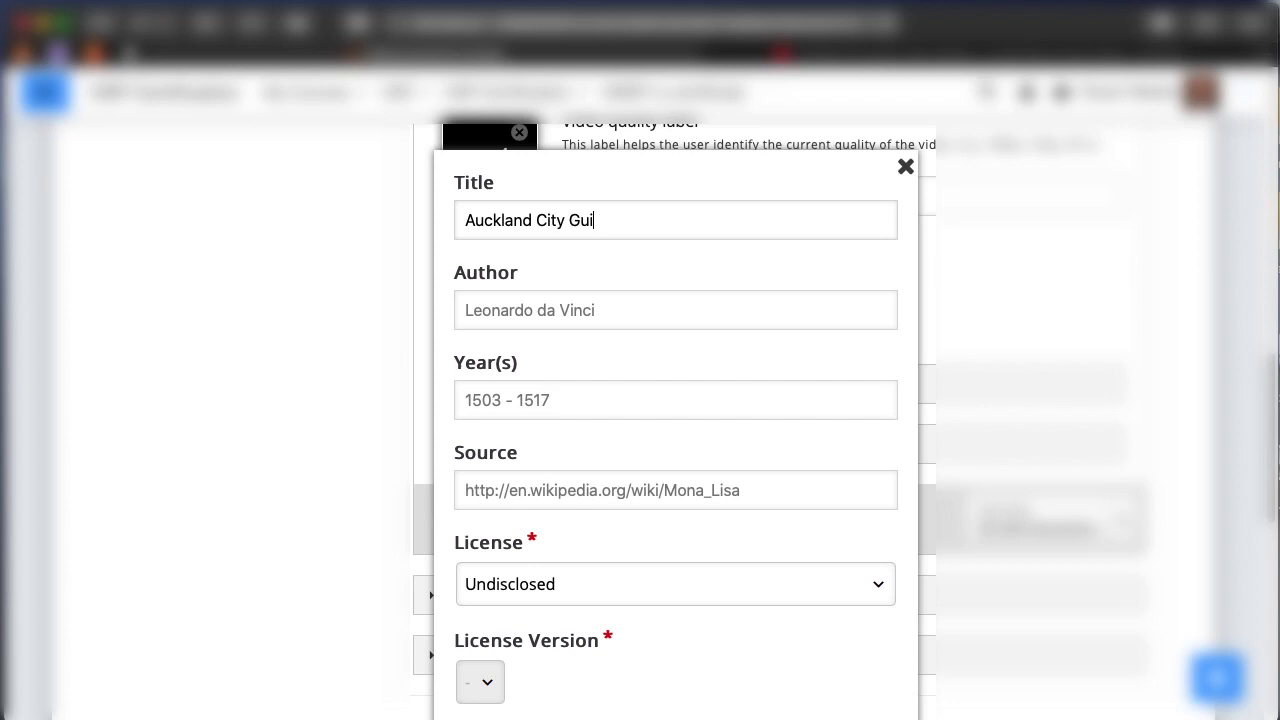
{"action": "left_click", "coordinate": [627, 315]}
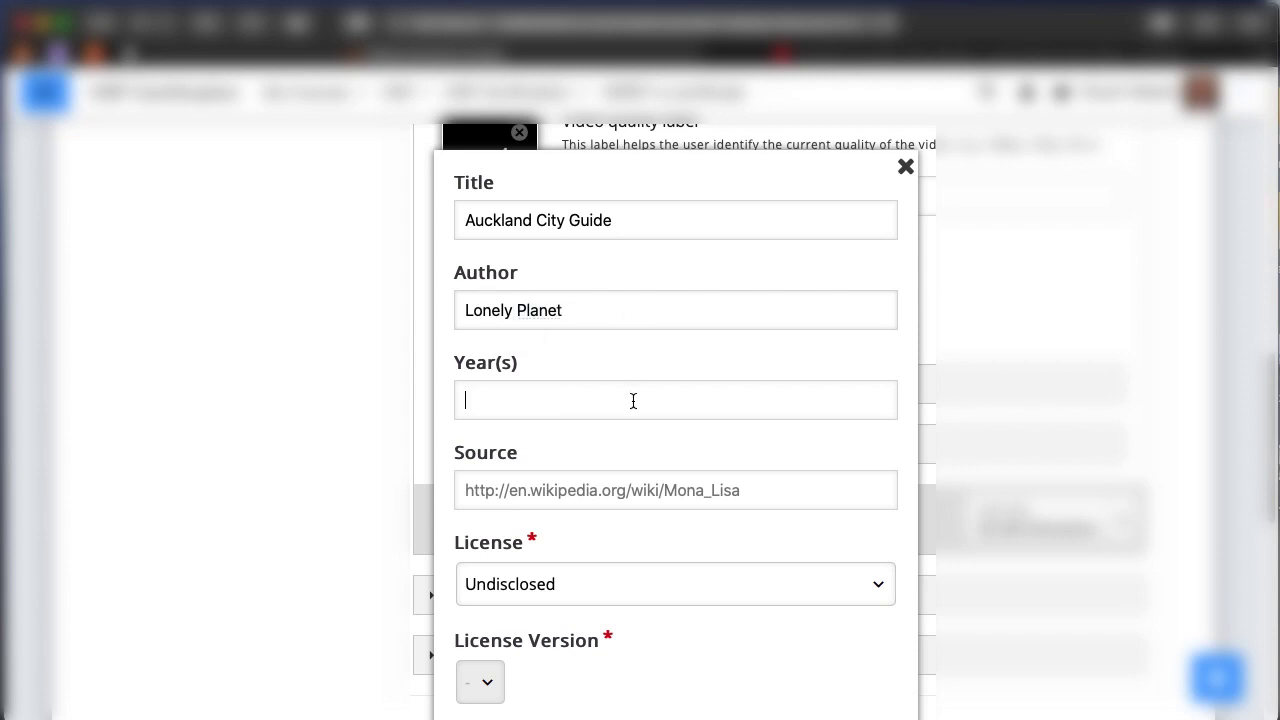
{"action": "type", "text": "2014"}
{"action": "left_click", "coordinate": [656, 489]}
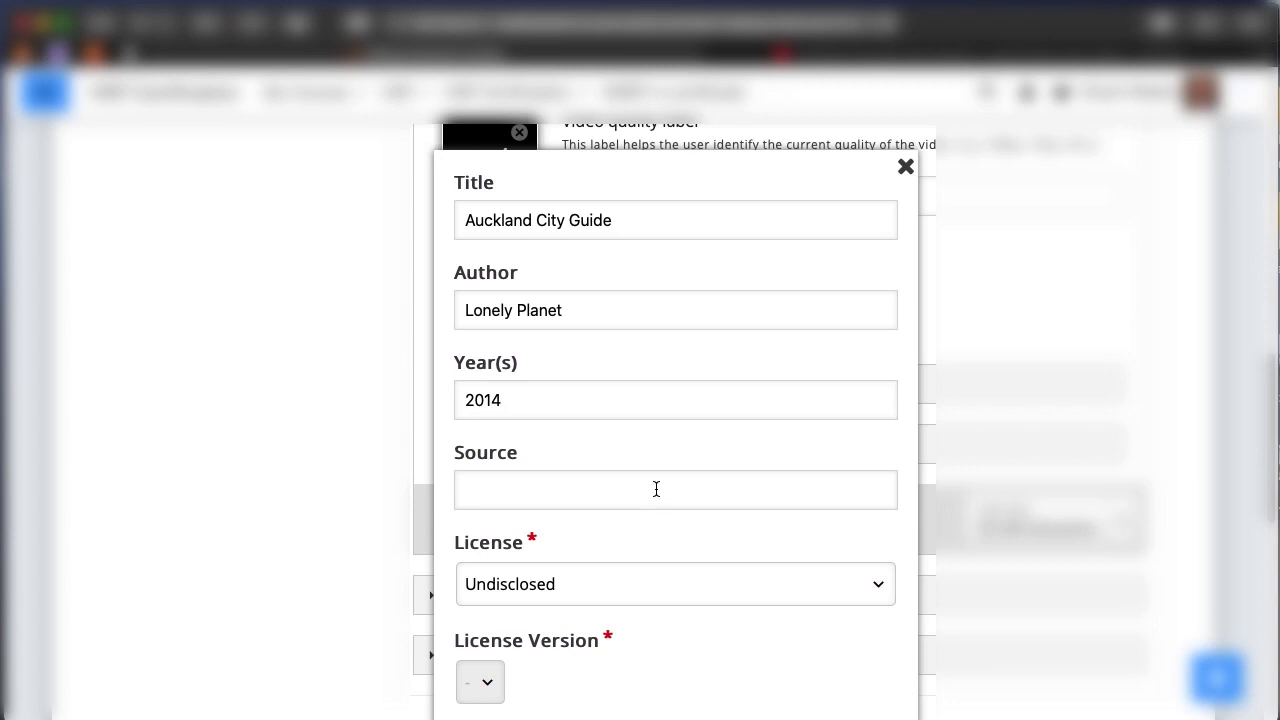
{"action": "type", "text": "https://youtu.be/Xik_odRWNY0"}
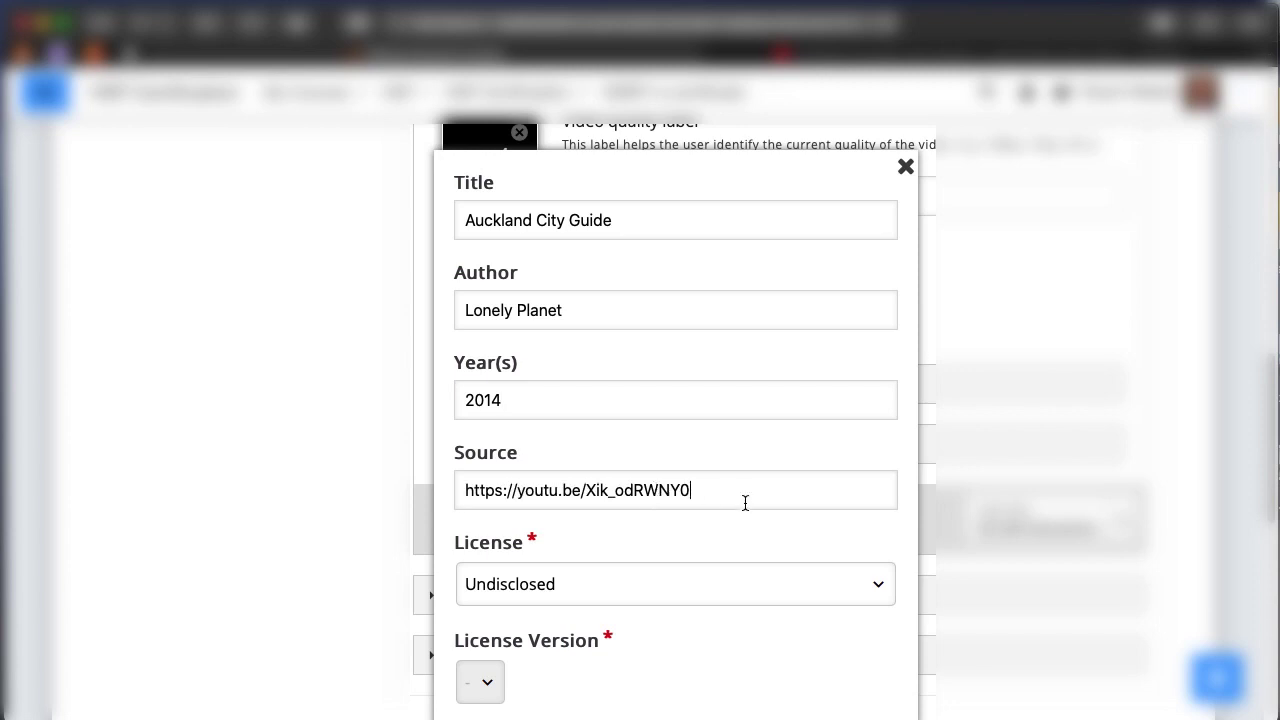
- Set the video's license to Copyright and close the copyright details
{"action": "left_click", "coordinate": [681, 597]}
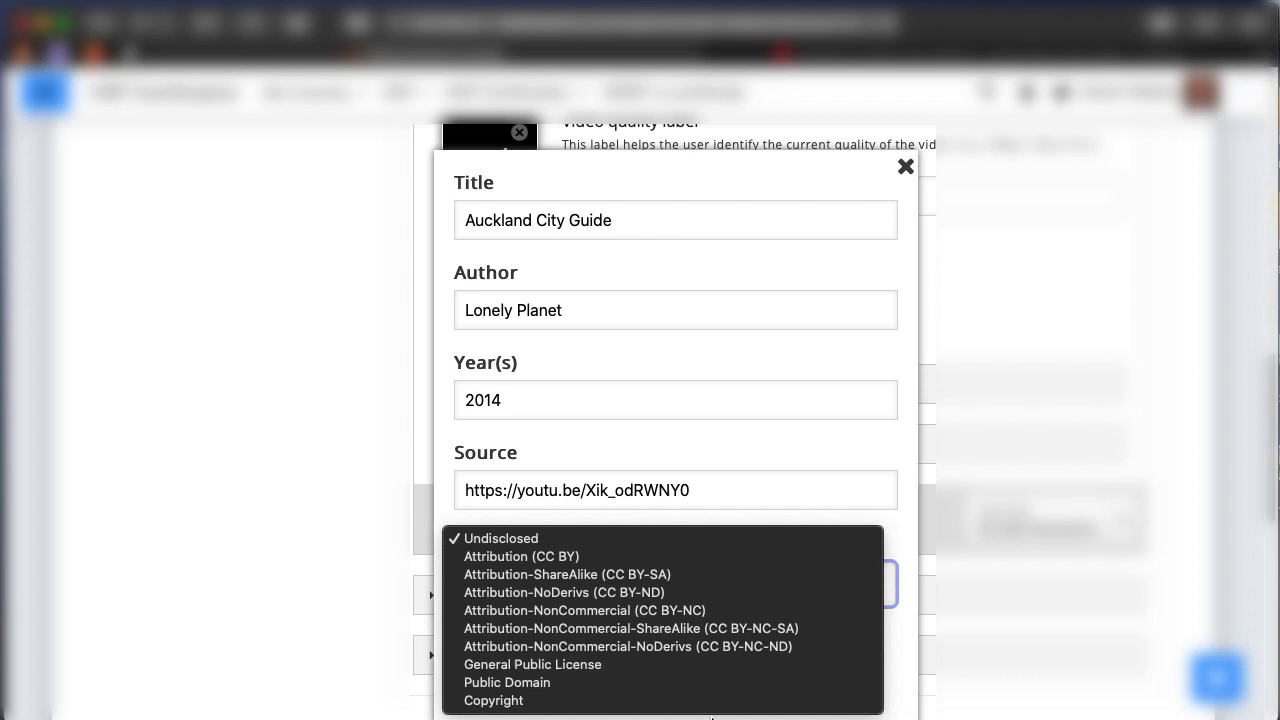
{"action": "left_click", "coordinate": [648, 702]}
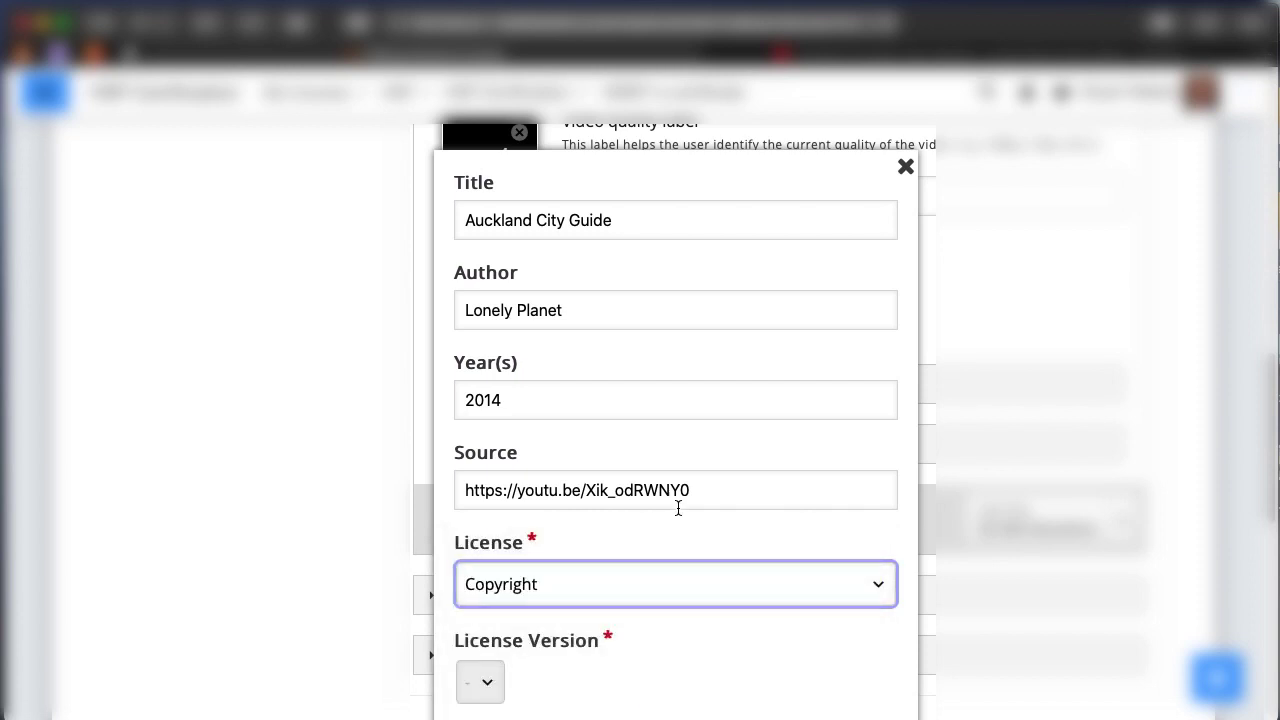
{"action": "left_click", "coordinate": [905, 167]}
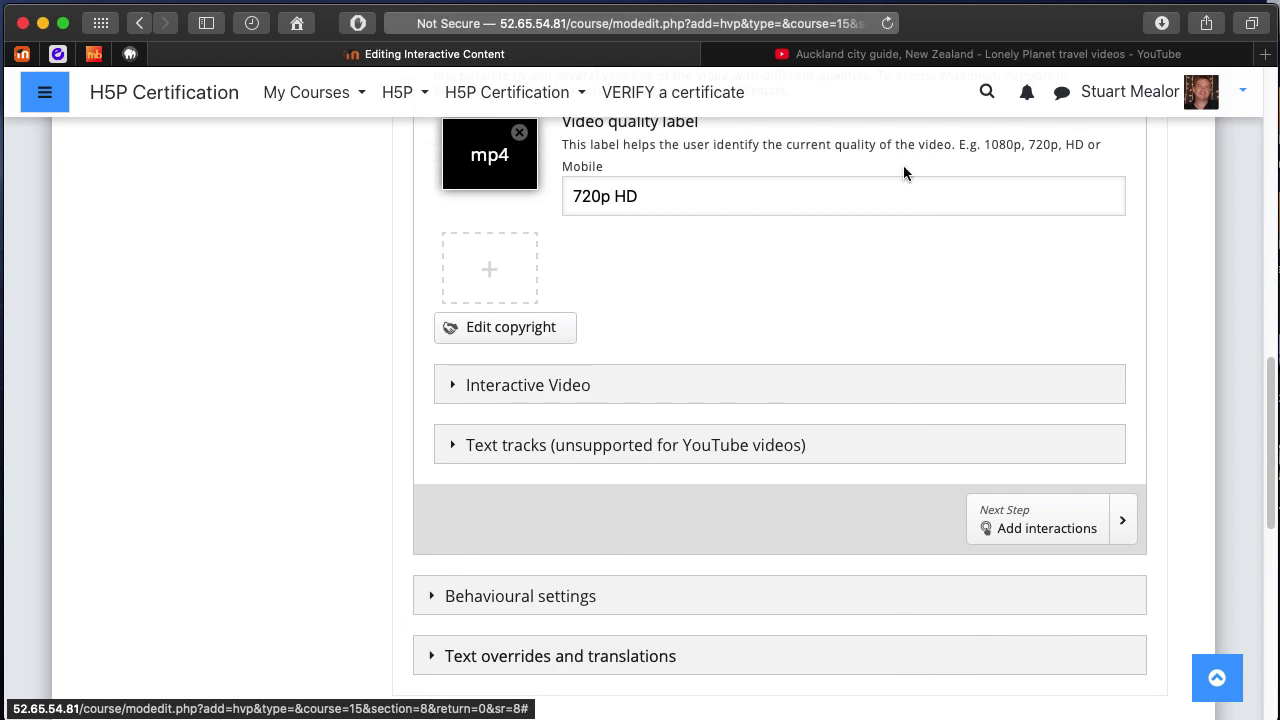
- Expand the start screen settings and set the interactive video's title to "City Guide for Auckland"
{"action": "left_click", "coordinate": [454, 390]}
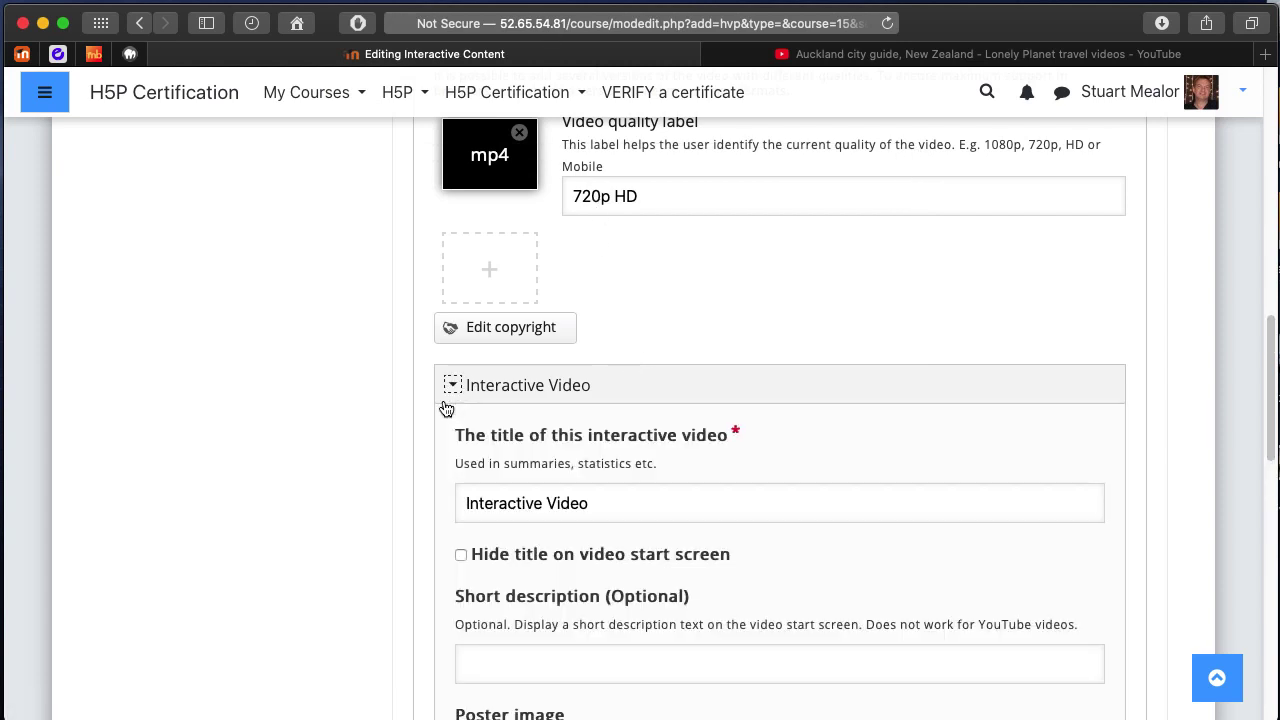
{"action": "scroll", "coordinate": [371, 554], "scroll_direction": "down", "scroll_amount": 4}
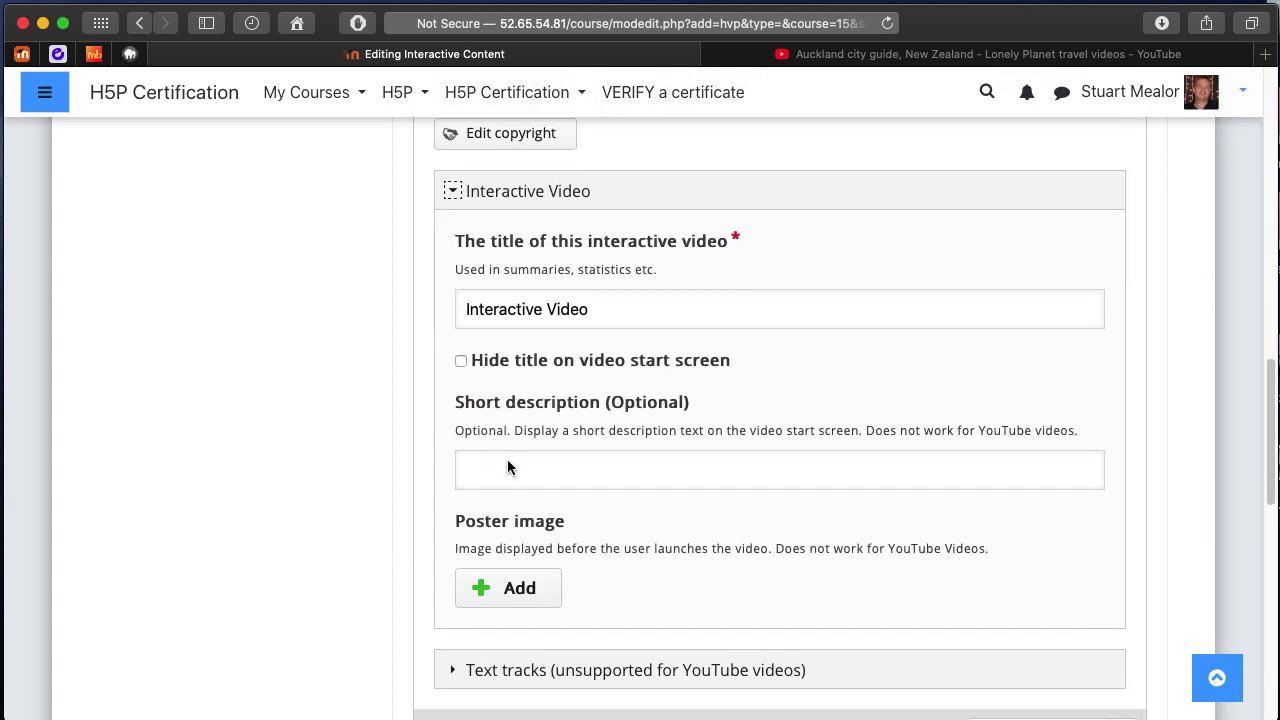
{"action": "left_click_drag", "start_coordinate": [590, 309], "coordinate": [437, 310]}
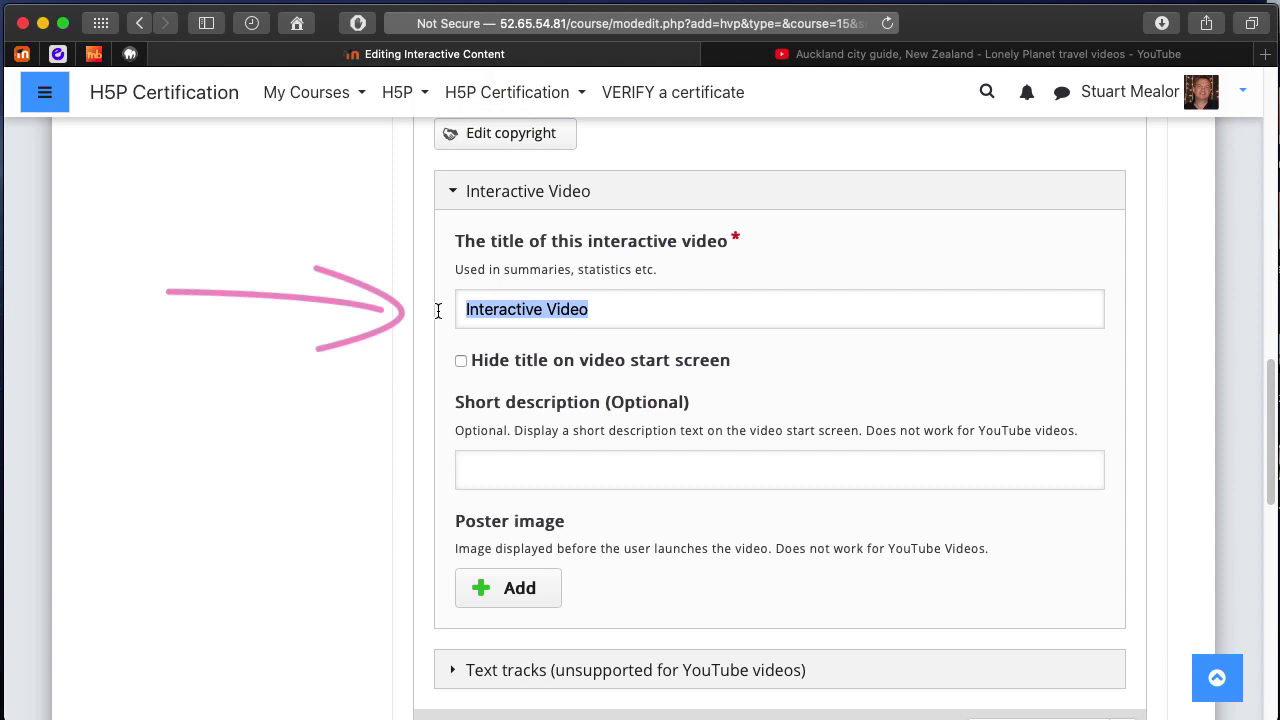
{"action": "type", "text": "City G"}
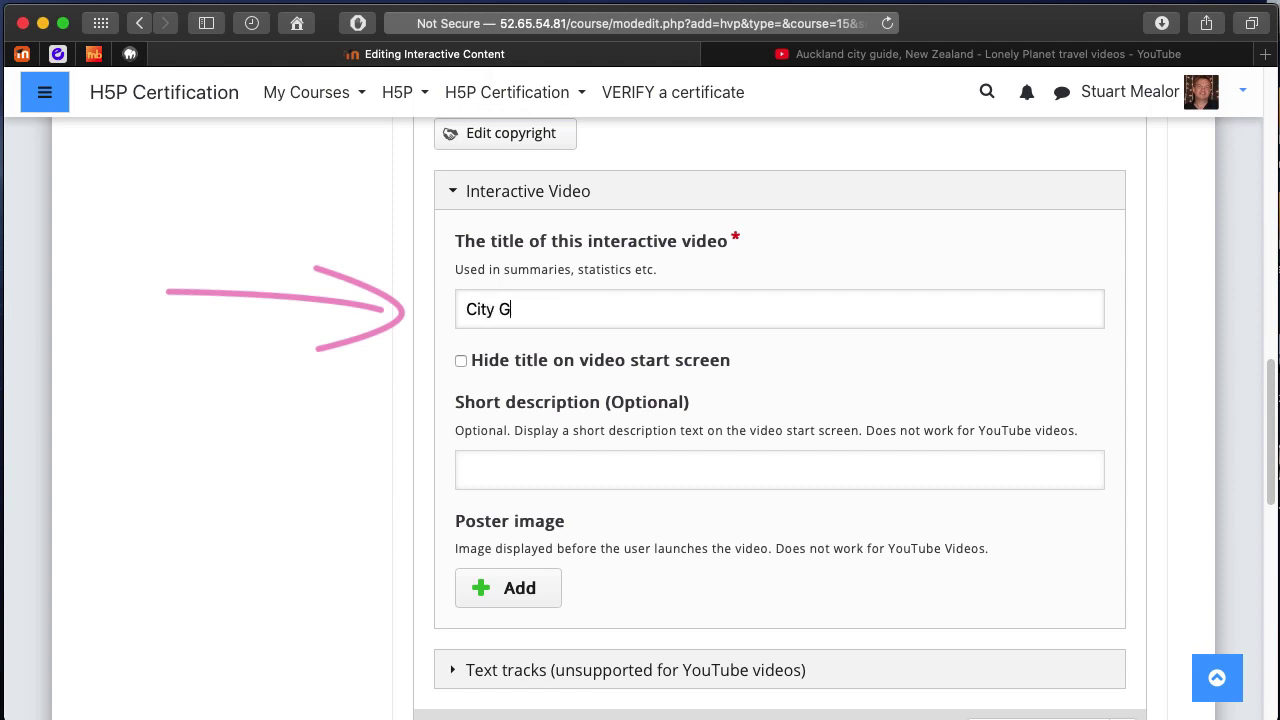
{"action": "type", "text": "uide for Auckland"}
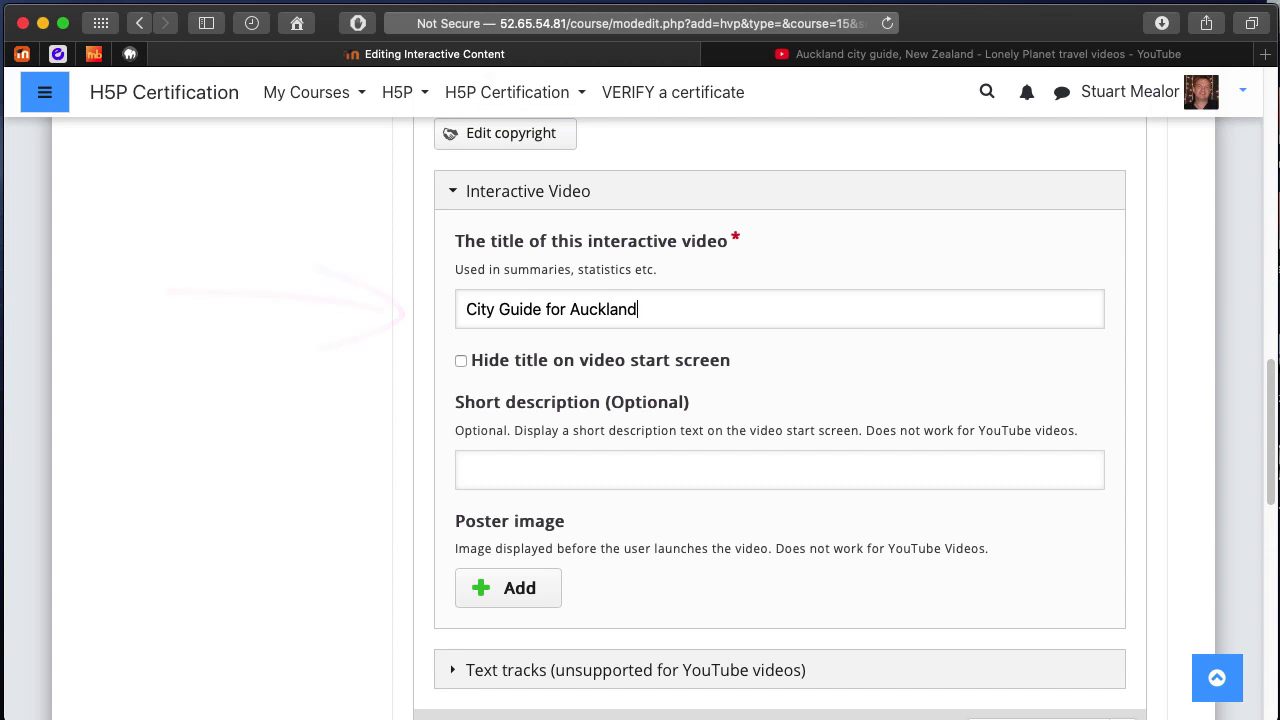
{"action": "left_click", "coordinate": [460, 362]}
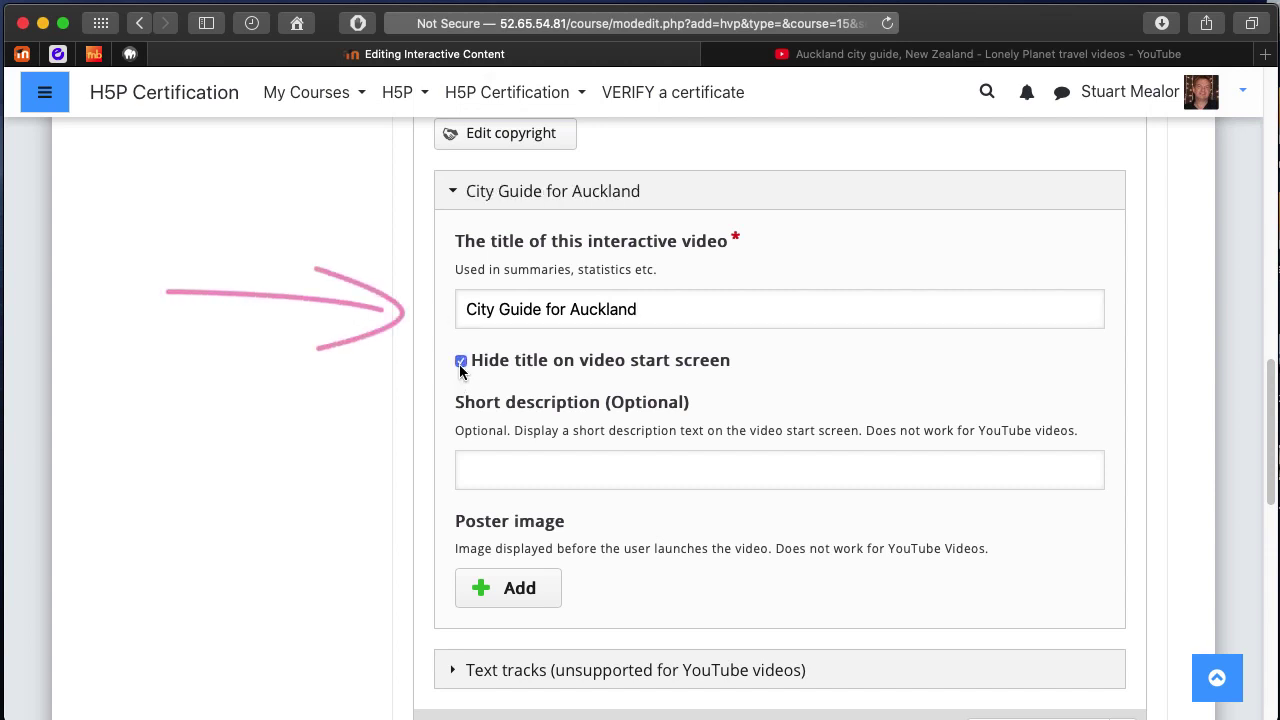
- Enter the short description "Find out what you really know about Auckland !" for the video start screen
{"action": "left_click", "coordinate": [600, 469]}
{"action": "type", "text": "Fo"}
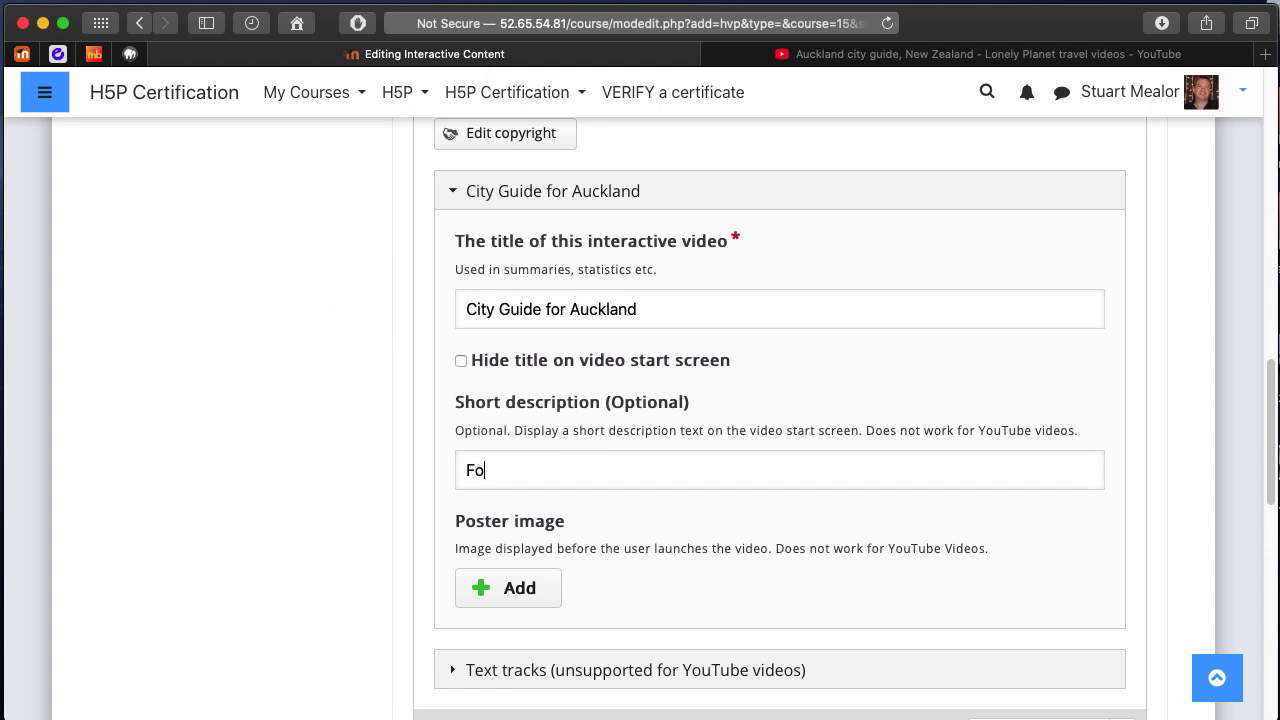
{"action": "type", "text": "nd out what y"}
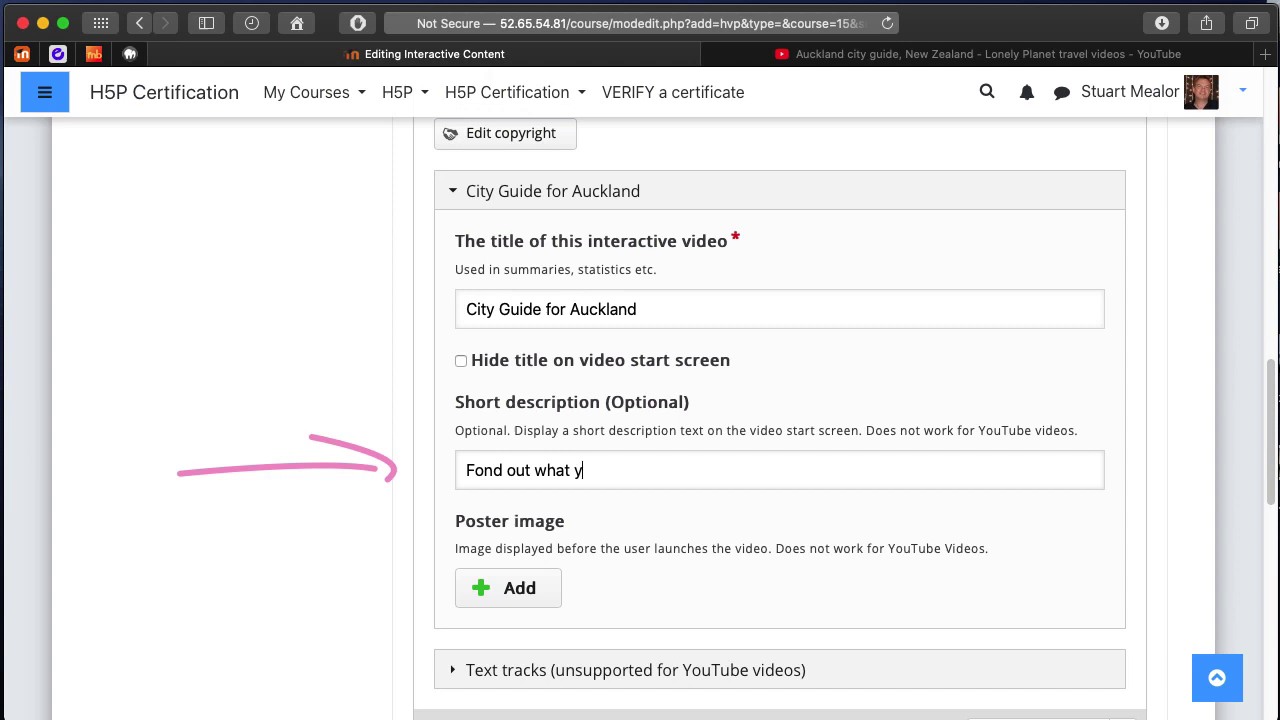
{"action": "type", "text": "ou really know ab"}
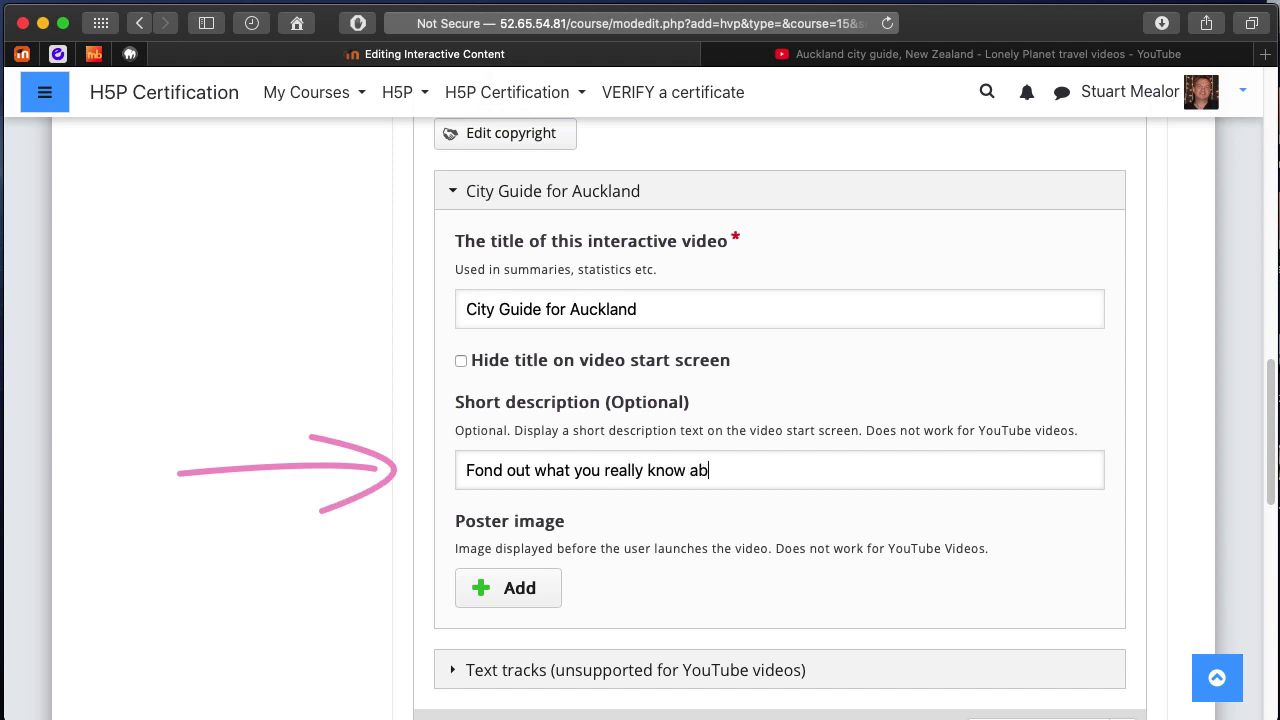
{"action": "type", "text": "out Aucland !"}
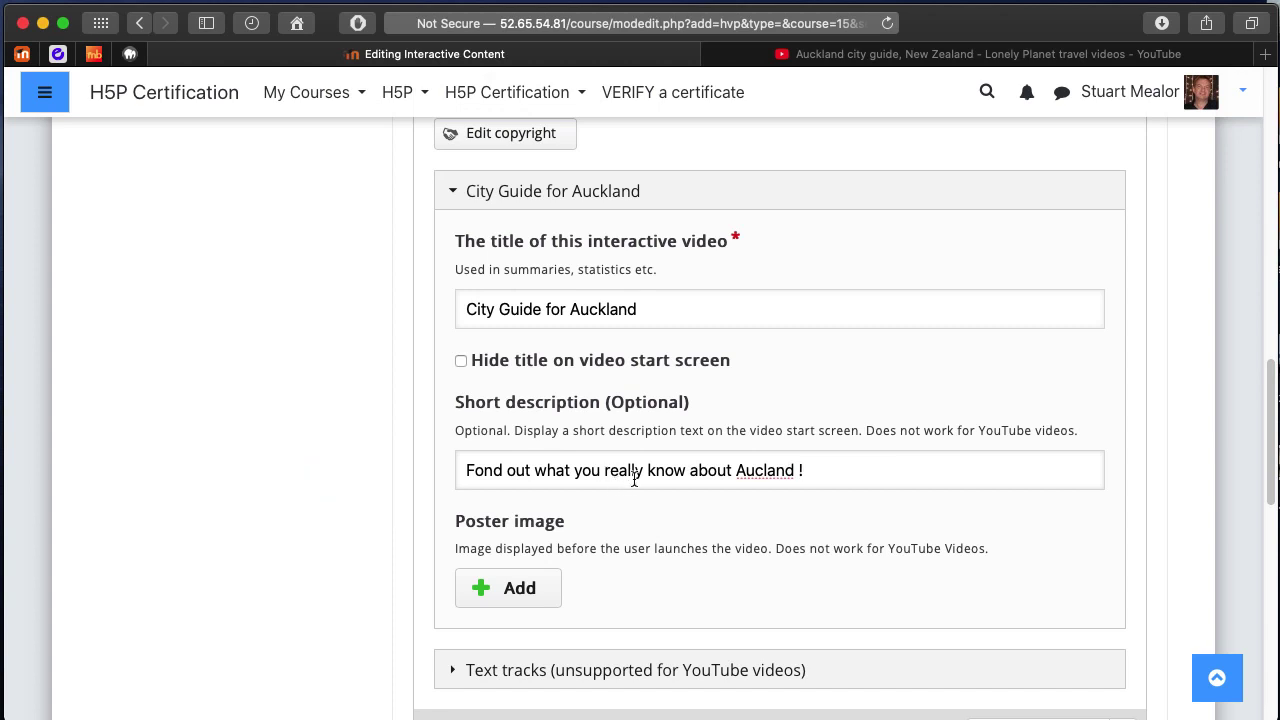
{"action": "left_click", "coordinate": [762, 470]}
{"action": "type", "text": "k"}
{"action": "left_click", "coordinate": [480, 472]}
{"action": "key", "text": "BackSpace"}
{"action": "type", "text": "i"}
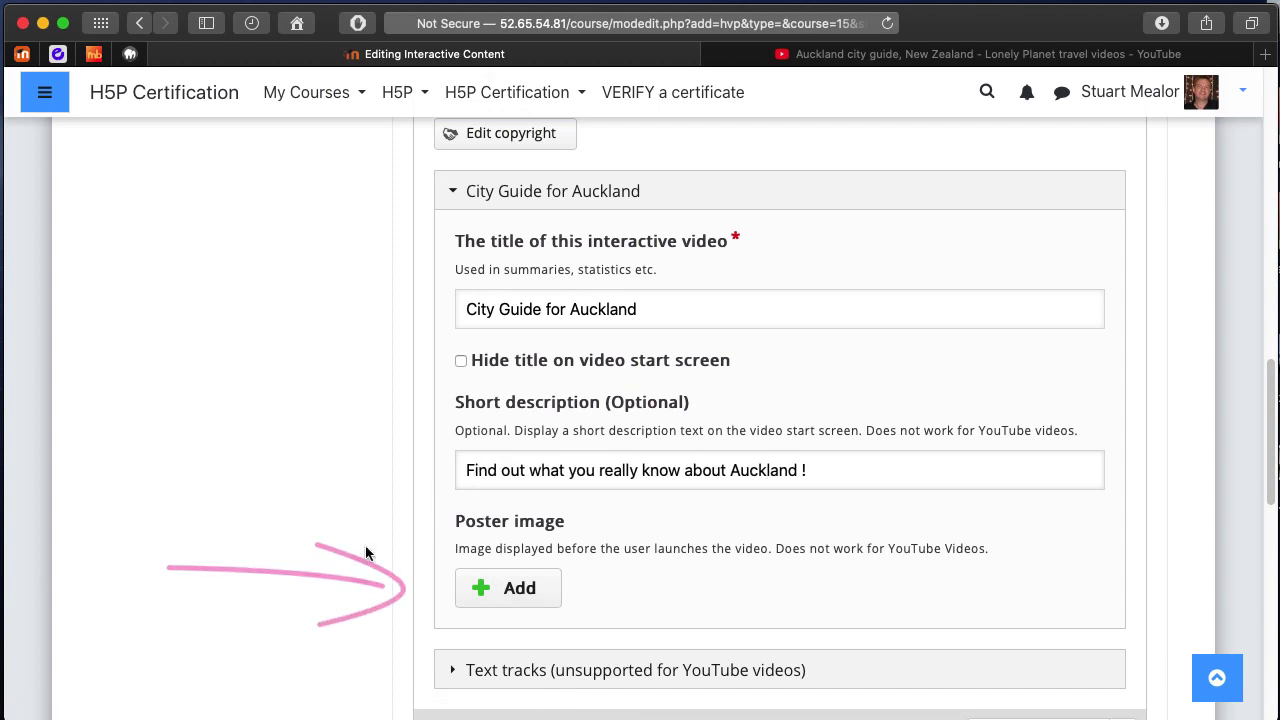
- Upload "auckland_skyline.jpg" from the Desktop as the interactive video's poster image
{"action": "left_click", "coordinate": [547, 594]}
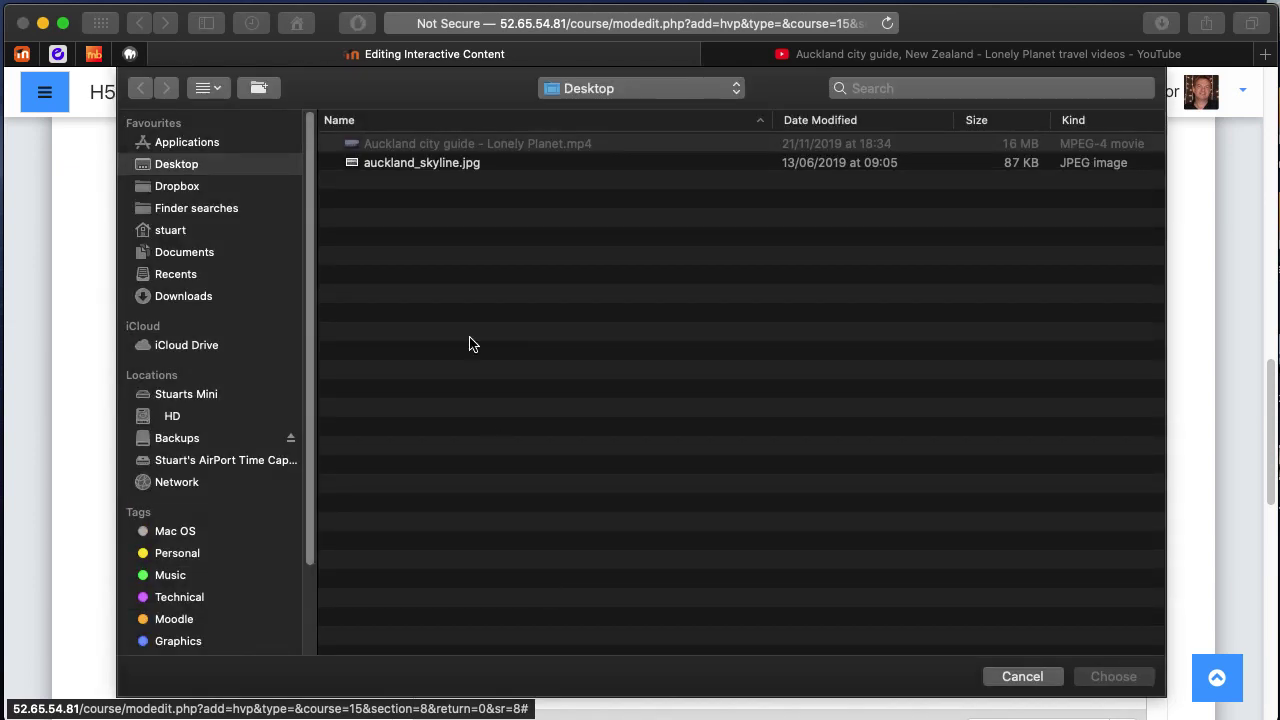
{"action": "left_click", "coordinate": [427, 166]}
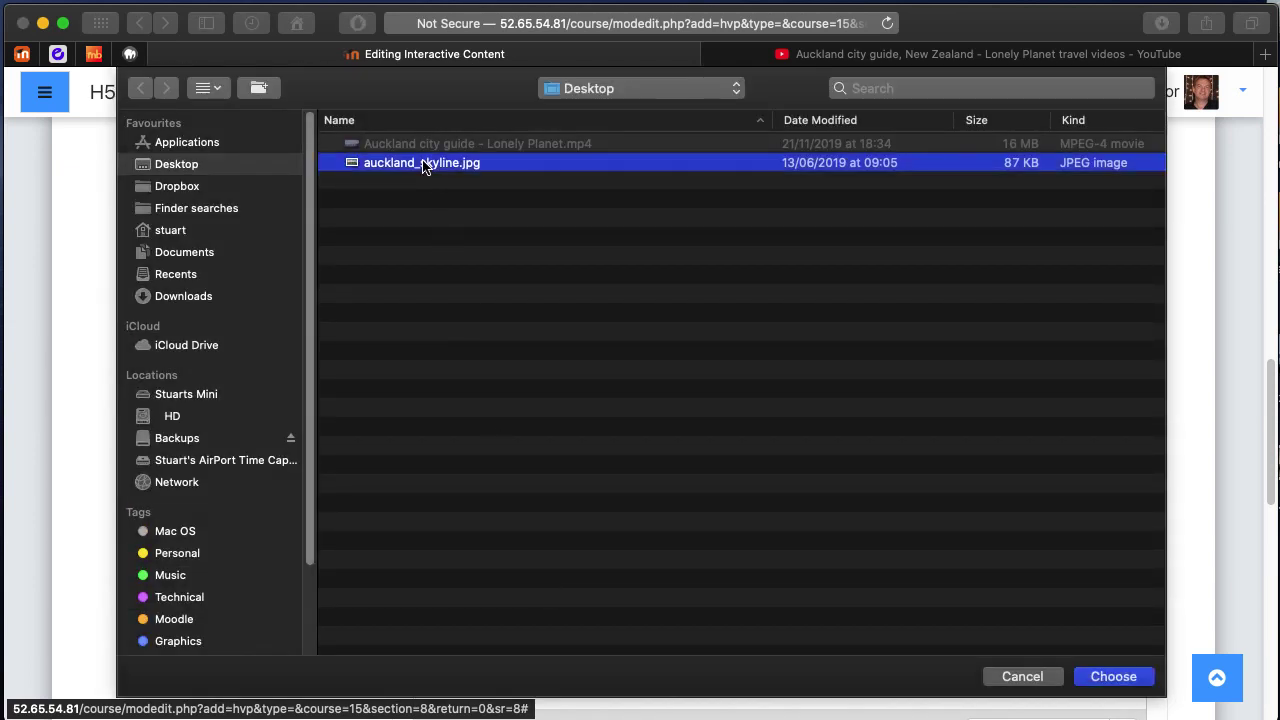
{"action": "left_click", "coordinate": [1112, 676]}
{"action": "scroll", "coordinate": [856, 656], "scroll_direction": "down", "scroll_amount": 3}
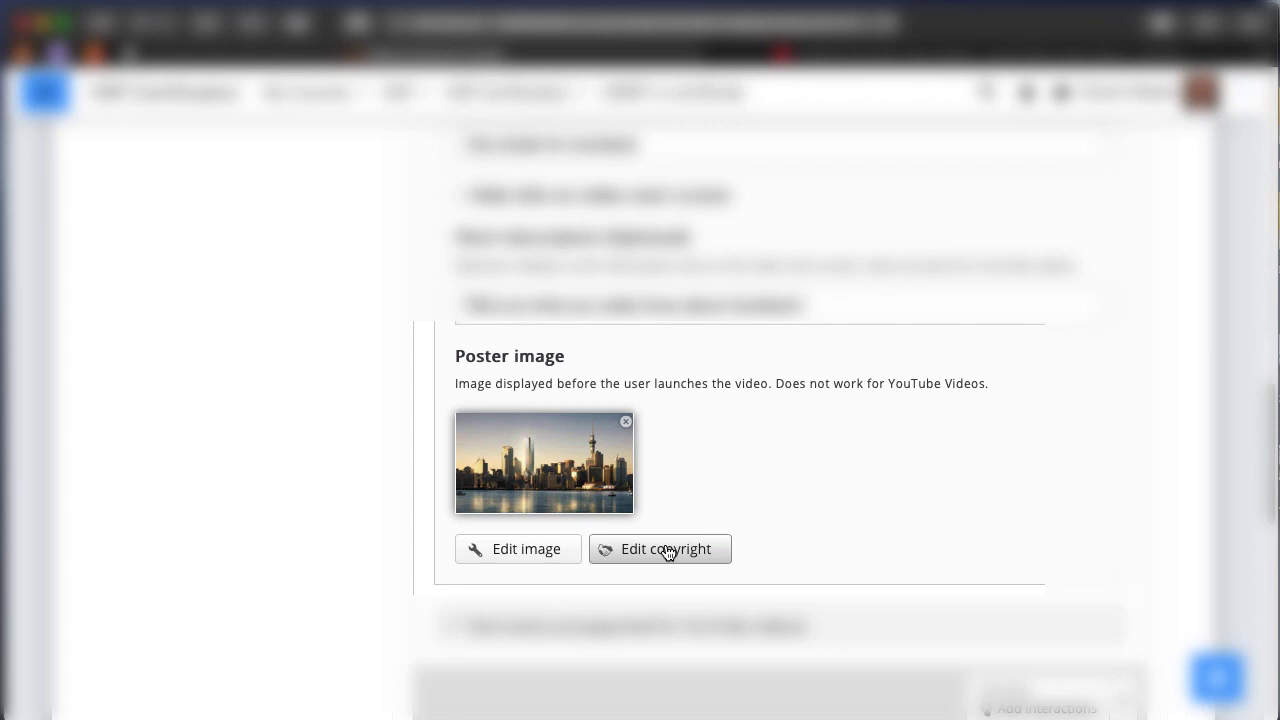
{"action": "scroll", "coordinate": [895, 641], "scroll_direction": "down", "scroll_amount": 1}
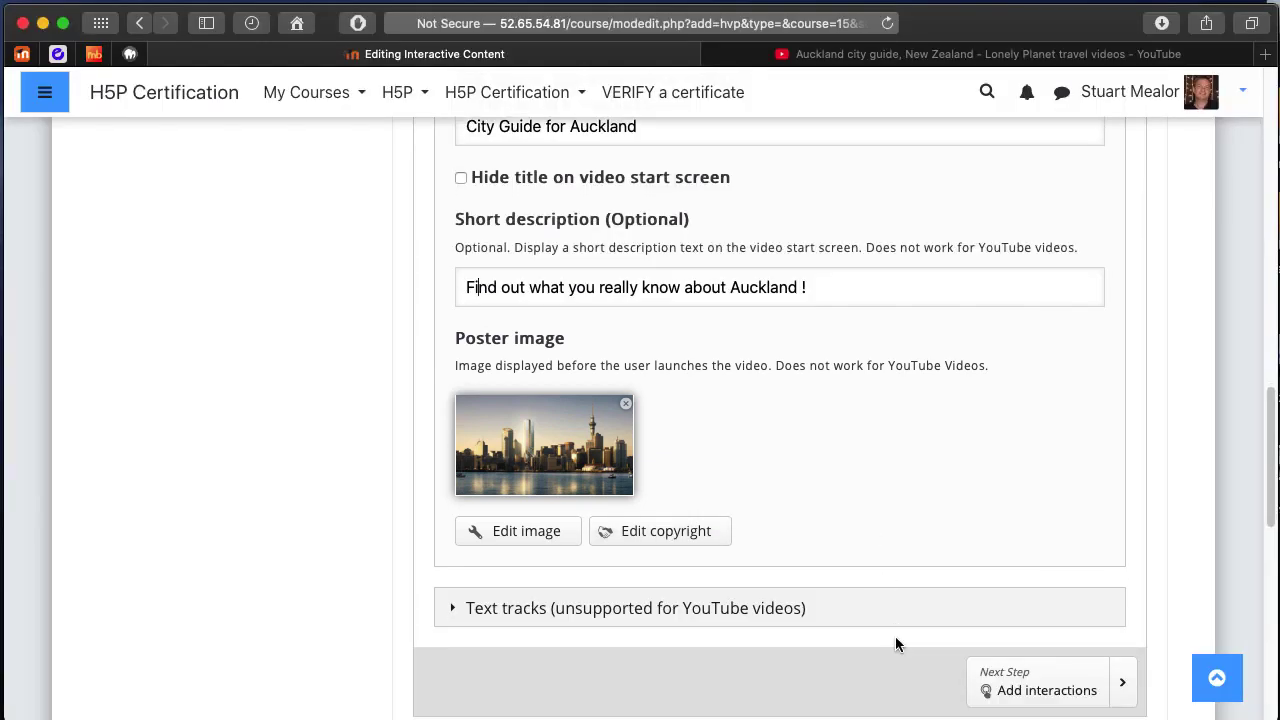